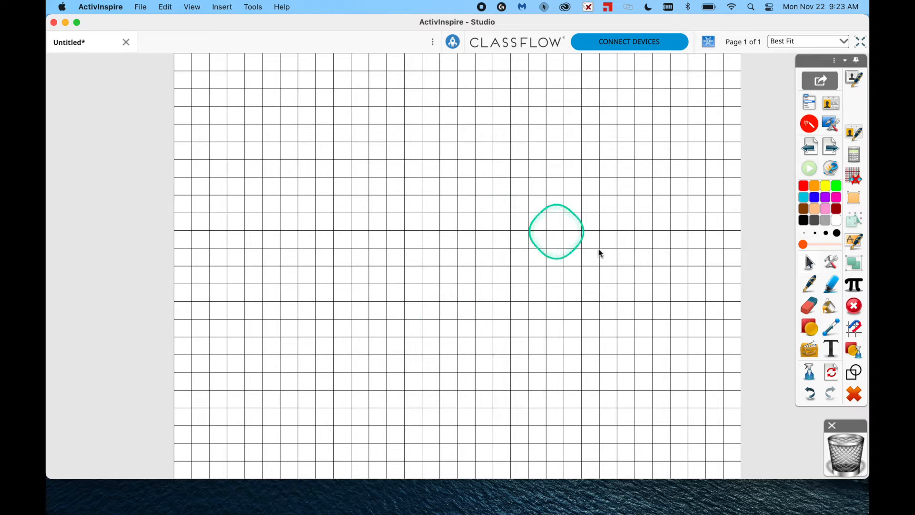
# Build an orange stepped base from four centred rectangles, each one square tall and 7, 5, 3 and 1 squares wide from bottom up
pyautogui.click(813, 329)
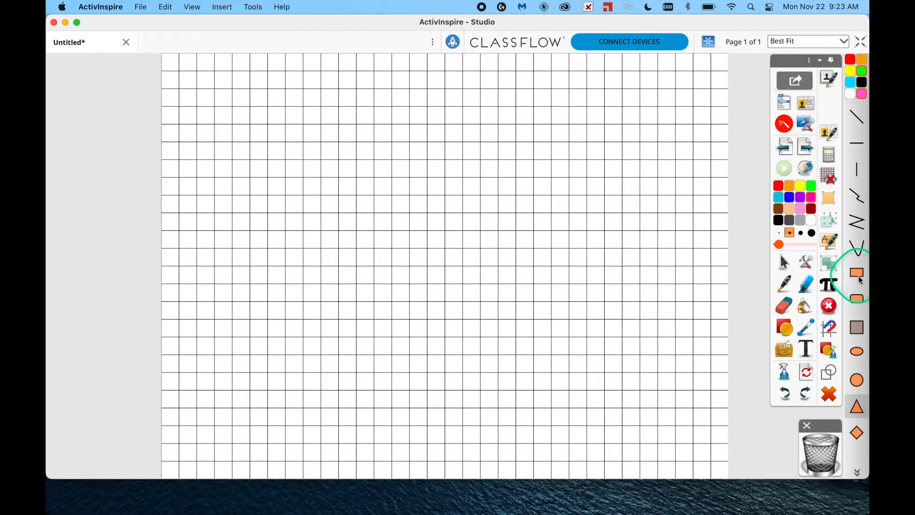
pyautogui.click(861, 278)
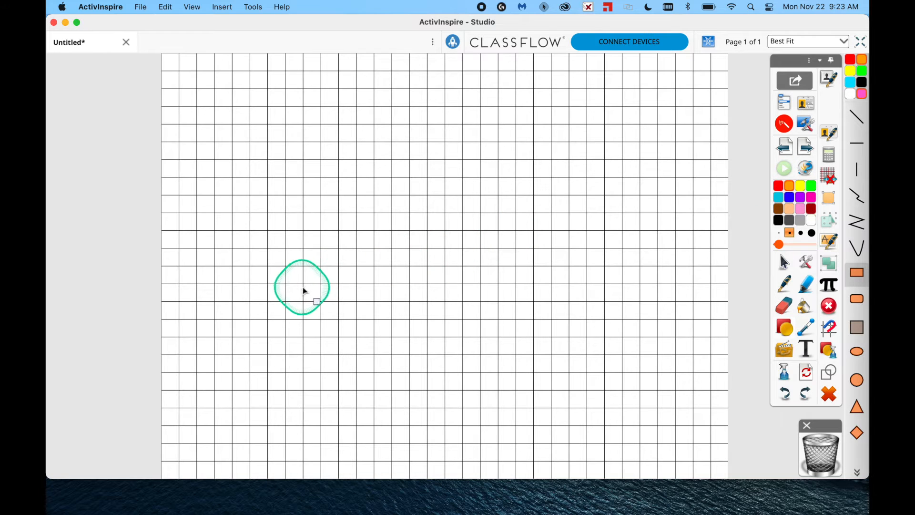
pyautogui.moveTo(306, 288); pyautogui.dragTo(429, 306)
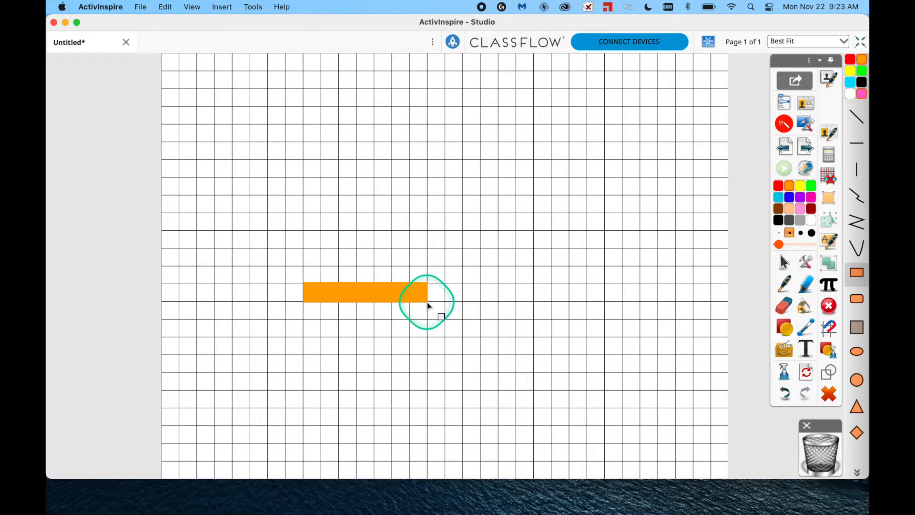
pyautogui.moveTo(321, 265); pyautogui.dragTo(385, 284)
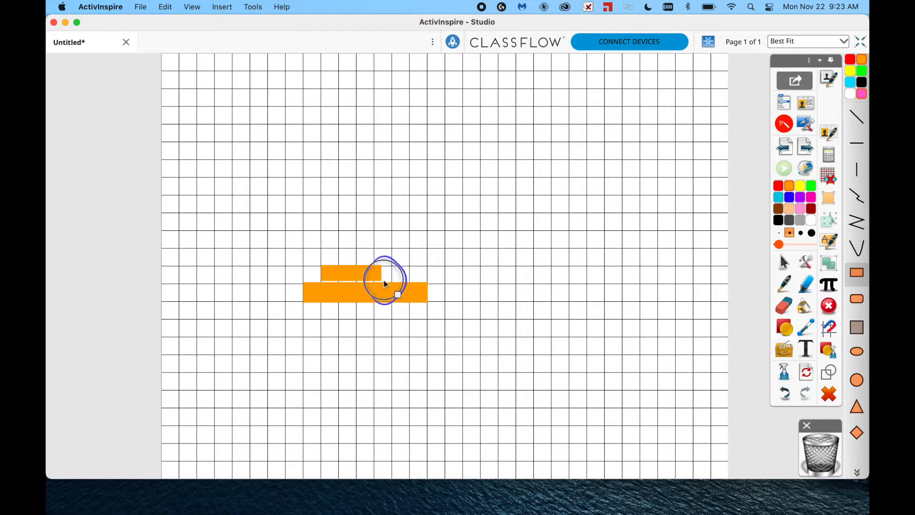
pyautogui.moveTo(410, 287); pyautogui.dragTo(409, 286)
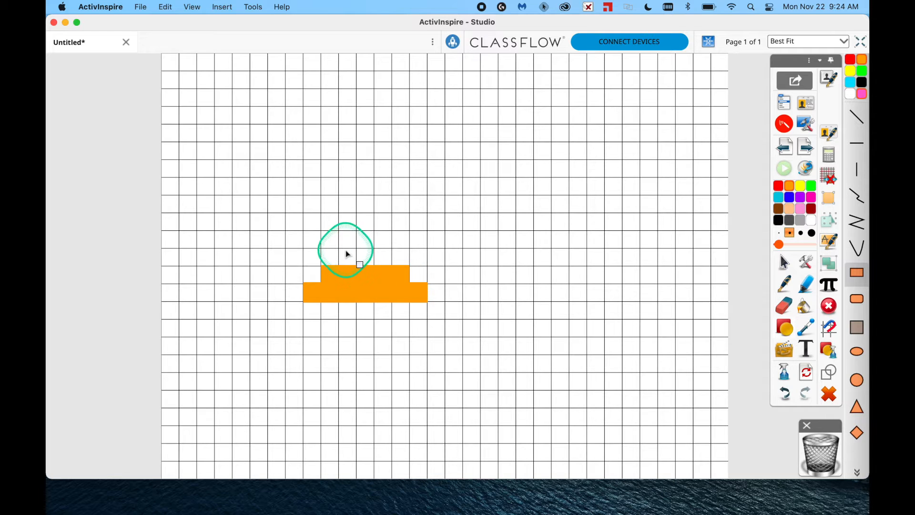
pyautogui.moveTo(340, 248); pyautogui.dragTo(391, 265)
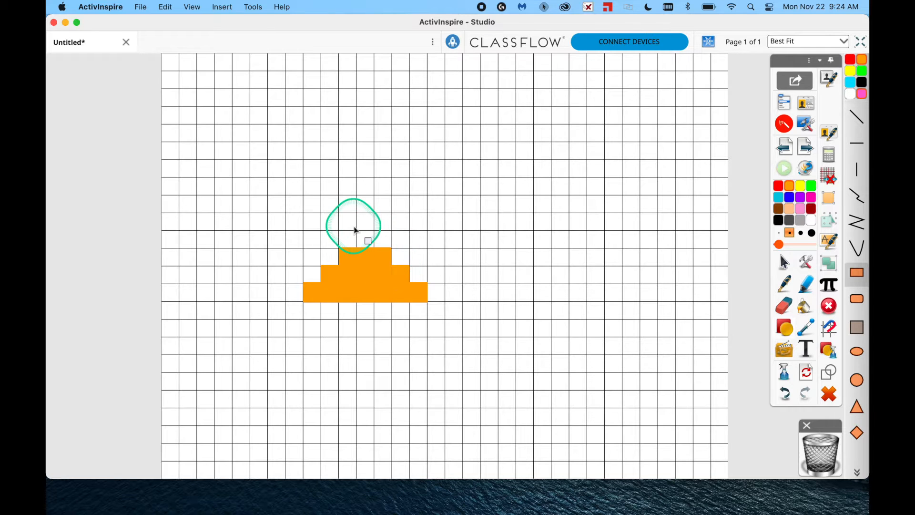
pyautogui.moveTo(359, 235); pyautogui.dragTo(376, 248)
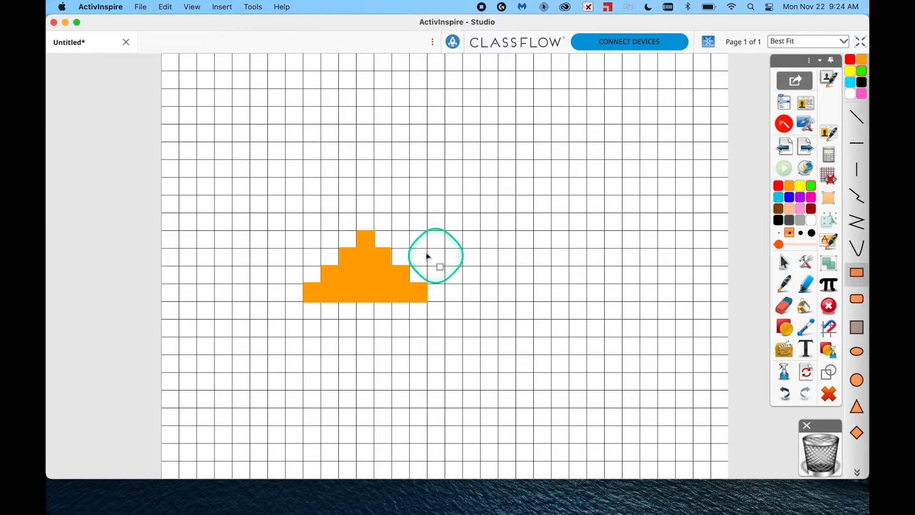
# Draw a narrow green candle bar about three squares tall on the base's lowest right step and duplicate it six times
pyautogui.moveTo(416, 229); pyautogui.dragTo(424, 287)
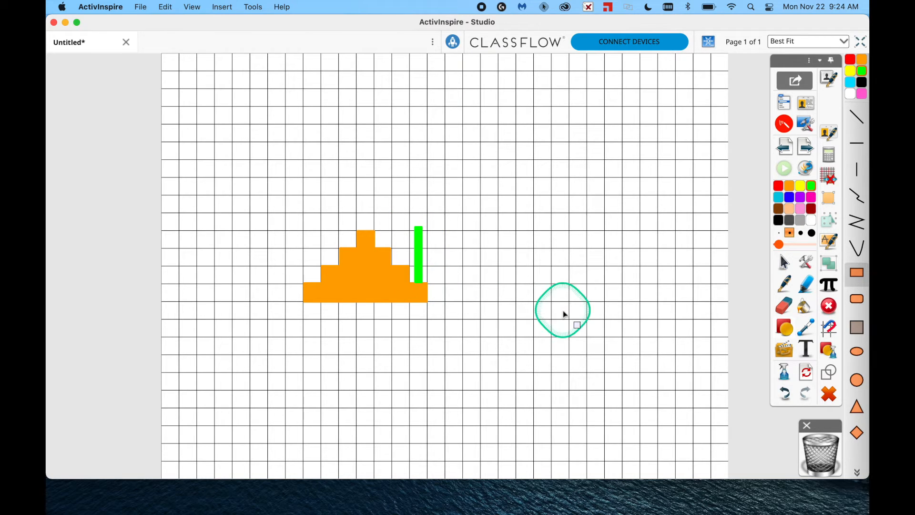
pyautogui.click(784, 262)
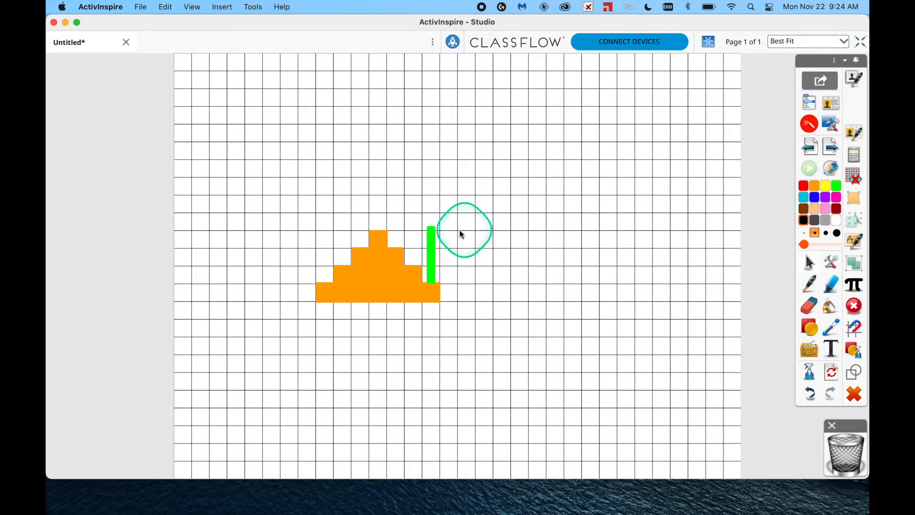
pyautogui.click(432, 246)
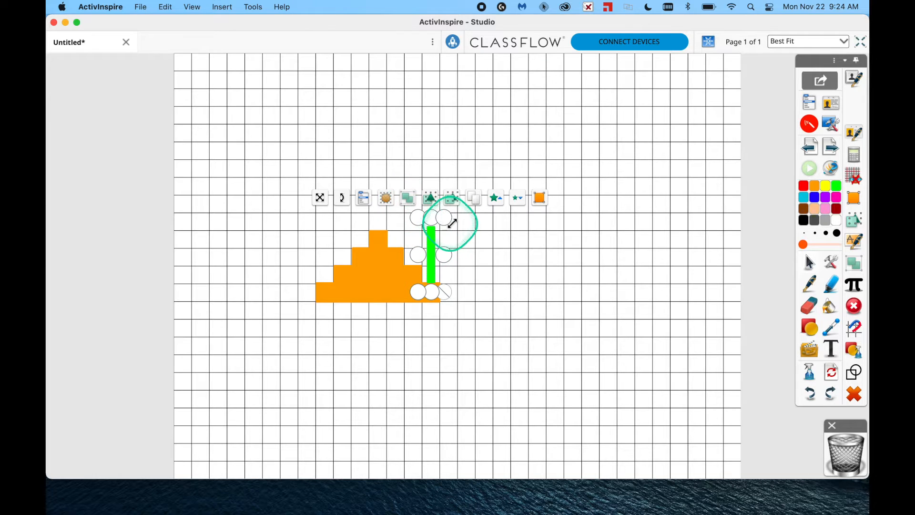
pyautogui.click(473, 199)
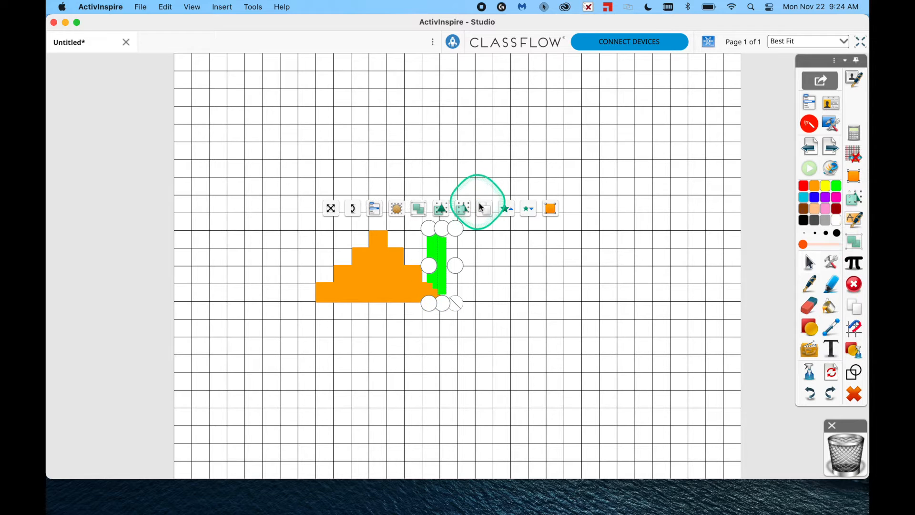
pyautogui.click(479, 206)
pyautogui.click(485, 210)
pyautogui.click(493, 215)
pyautogui.click(504, 233)
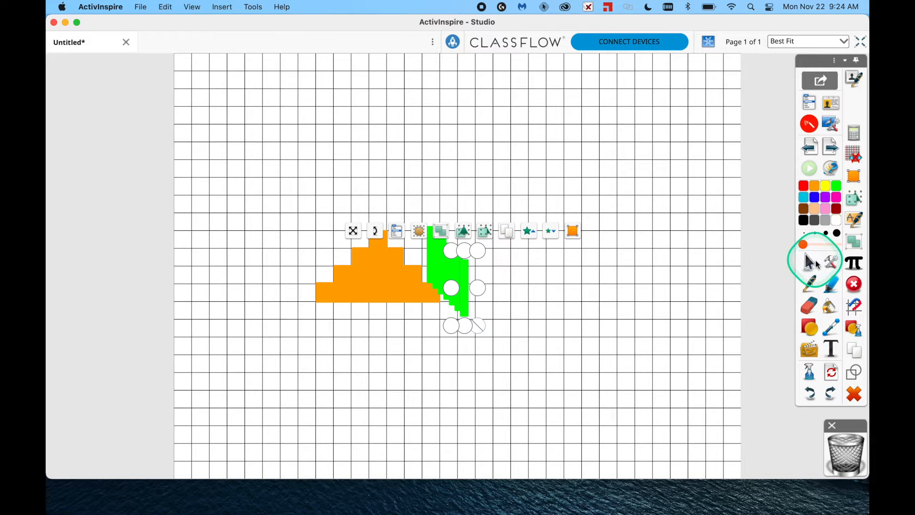
pyautogui.click(606, 323)
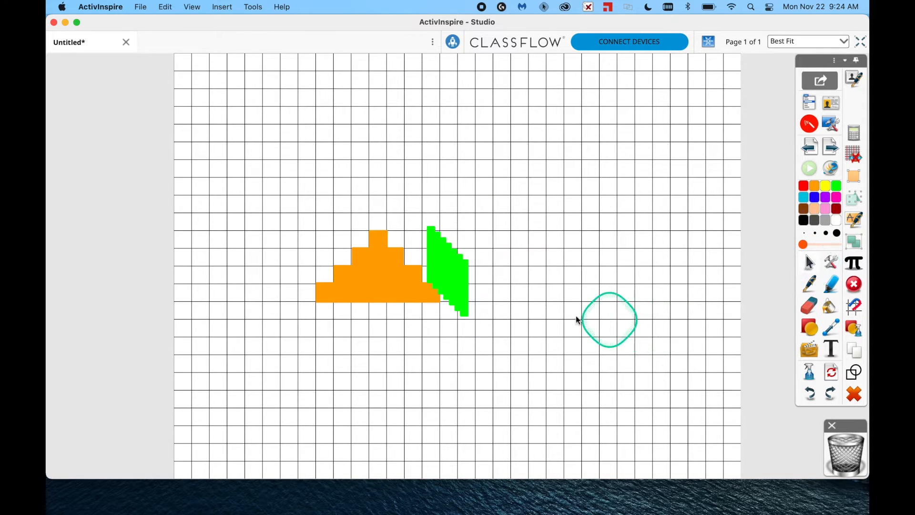
# Move the six duplicate green bars onto the remaining steps of the orange base, one bar standing on each step
pyautogui.moveTo(469, 306); pyautogui.dragTo(330, 274)
pyautogui.moveTo(461, 289); pyautogui.dragTo(341, 238)
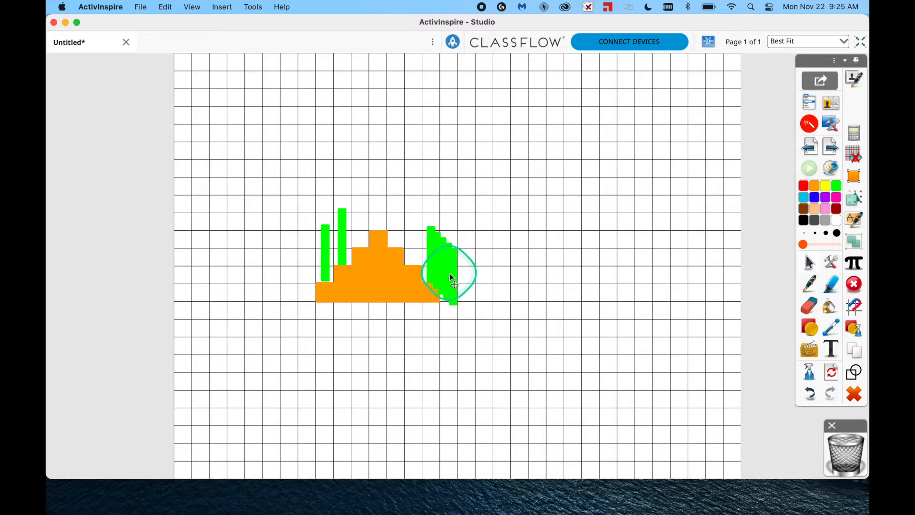
pyautogui.moveTo(454, 277); pyautogui.dragTo(362, 220)
pyautogui.moveTo(450, 267); pyautogui.dragTo(385, 209)
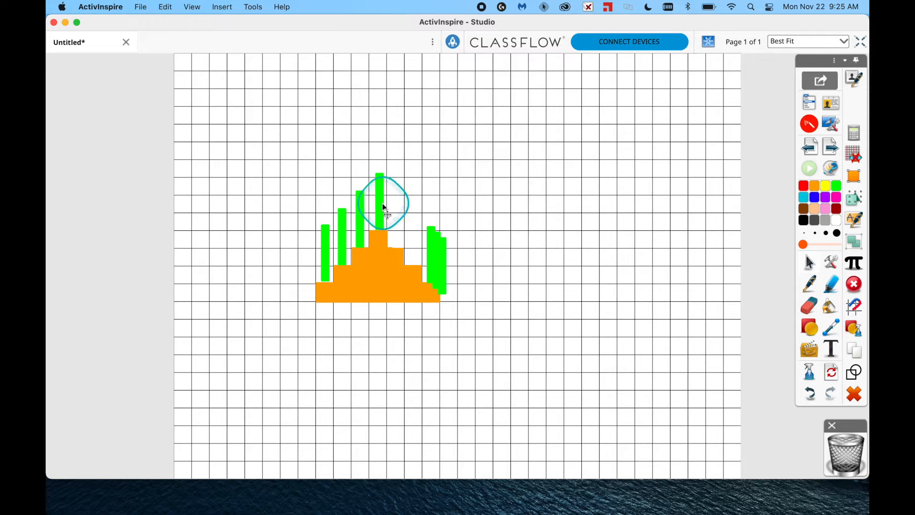
pyautogui.moveTo(443, 258); pyautogui.dragTo(401, 216)
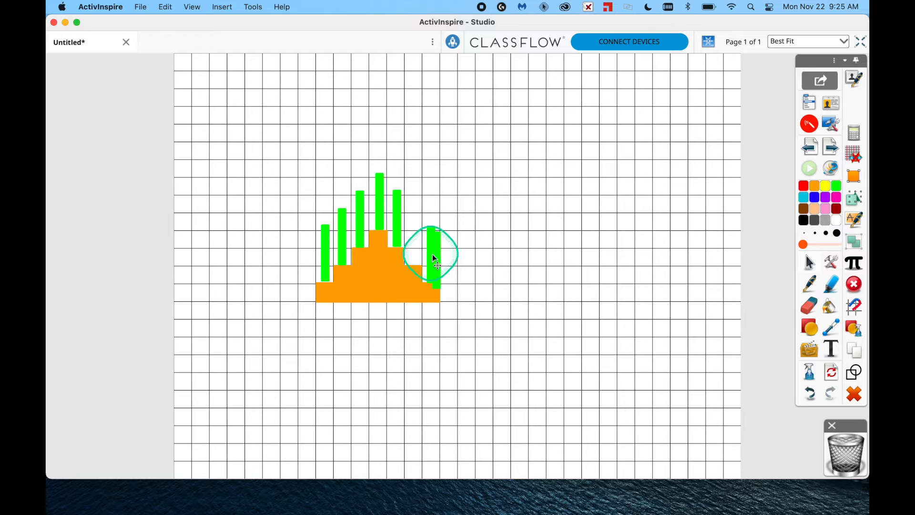
pyautogui.moveTo(434, 256); pyautogui.dragTo(413, 234)
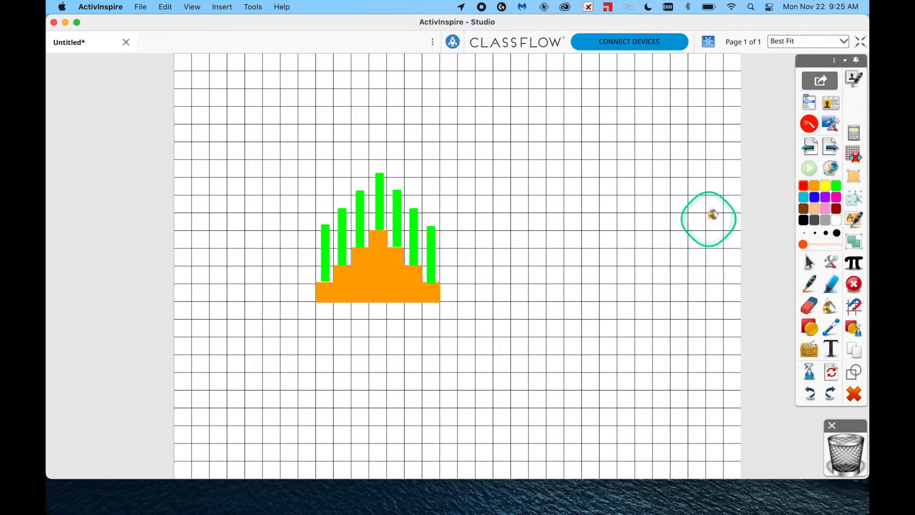
# Fill the three candle bars left of centre with red and the centre bar with black
pyautogui.click(329, 238)
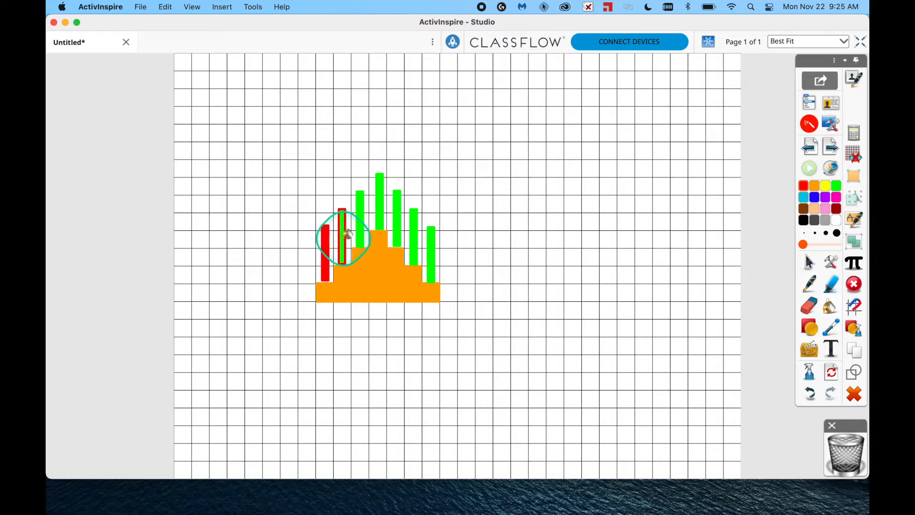
pyautogui.click(344, 235)
pyautogui.click(361, 225)
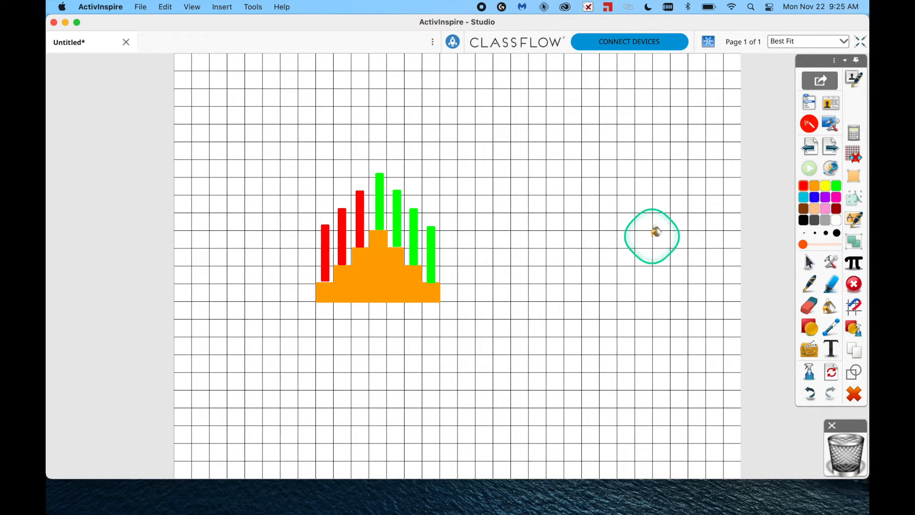
pyautogui.click(804, 221)
pyautogui.click(382, 199)
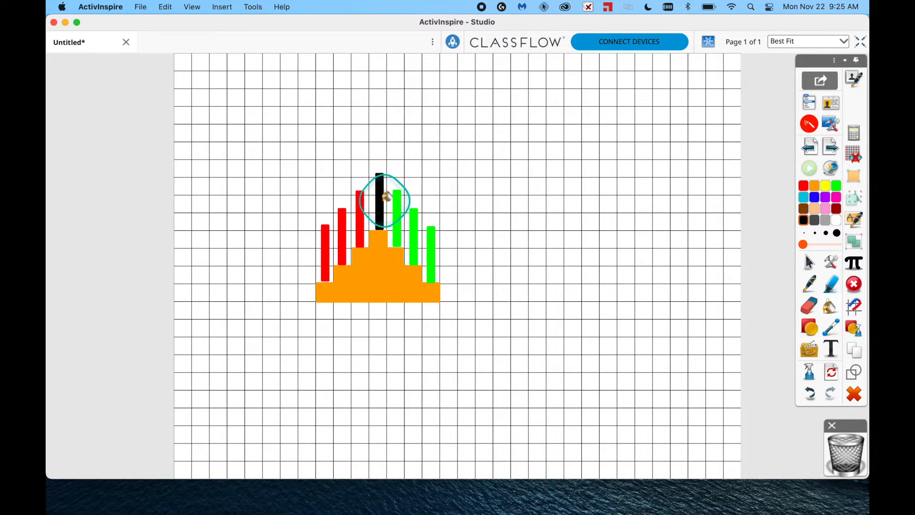
pyautogui.click(807, 260)
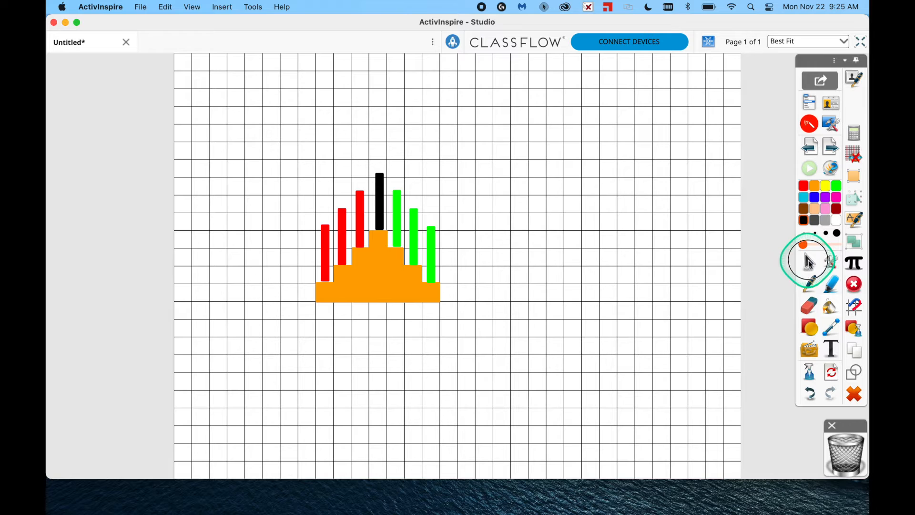
# Draw two green U-shaped arcs right of the candles, about two and four squares wide, and nest the small one inside the large one
pyautogui.click(812, 328)
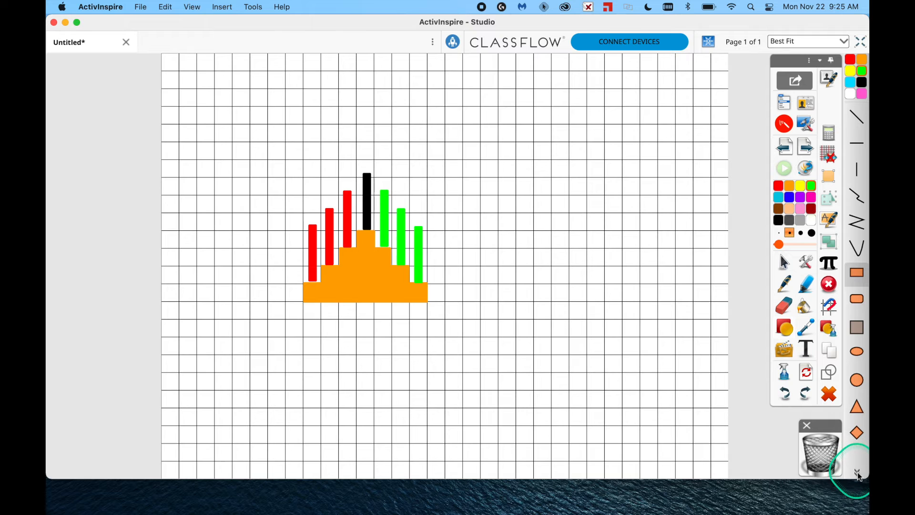
pyautogui.click(858, 475)
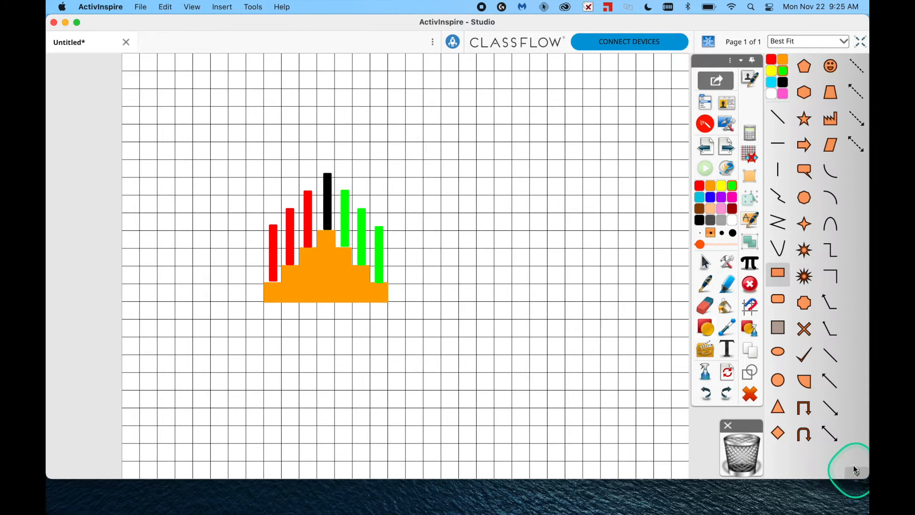
pyautogui.click(831, 224)
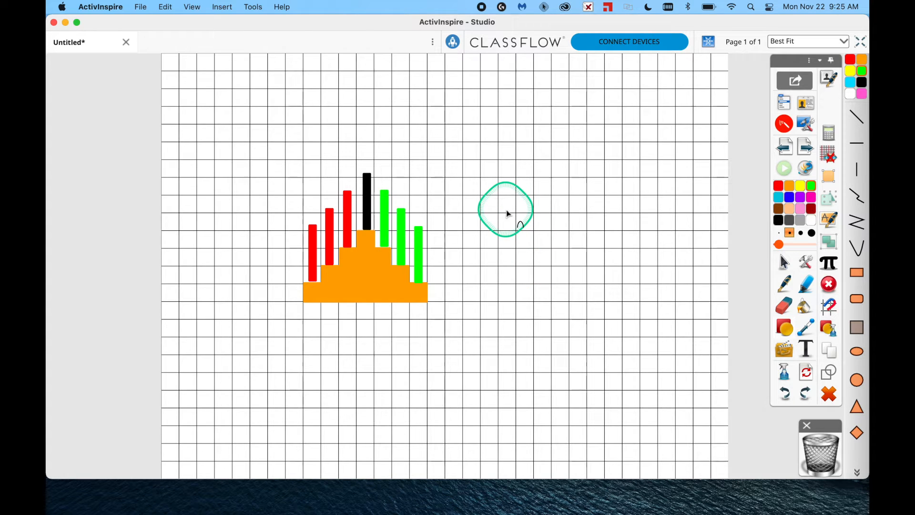
pyautogui.moveTo(506, 212); pyautogui.dragTo(535, 193)
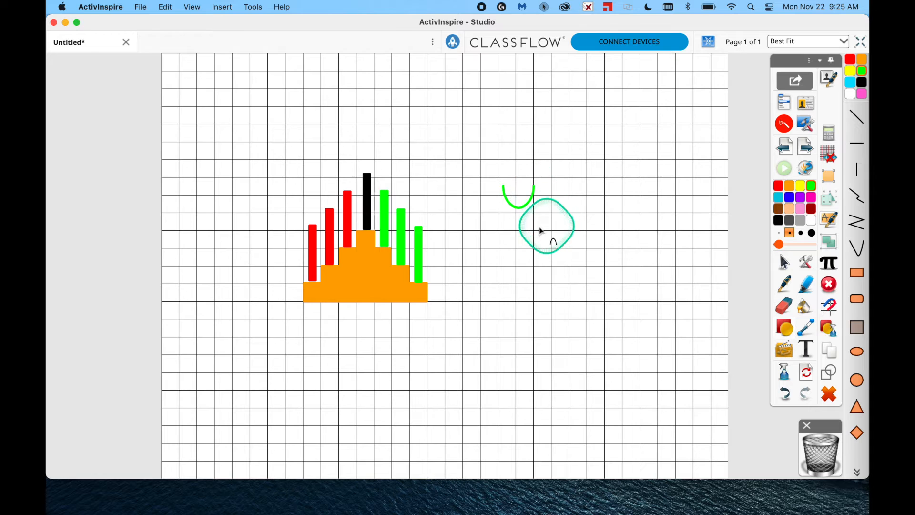
pyautogui.moveTo(478, 192); pyautogui.dragTo(544, 143)
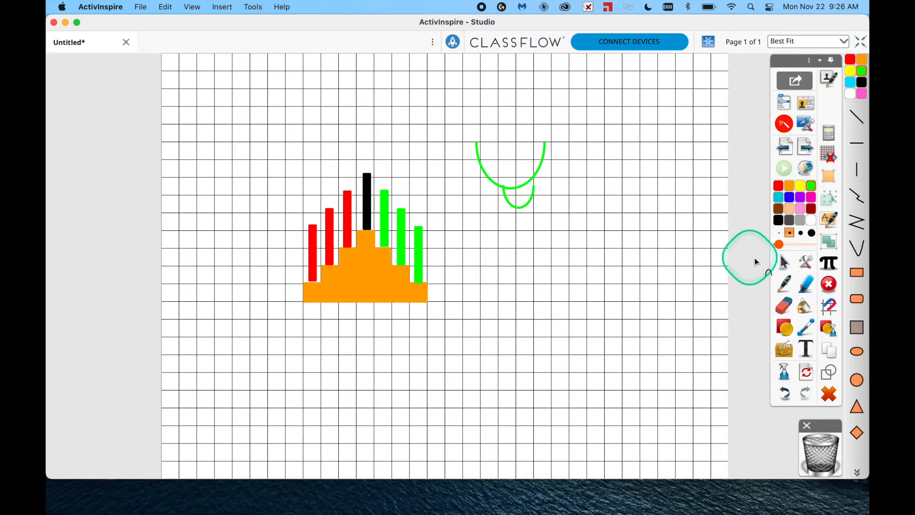
pyautogui.click(785, 261)
pyautogui.moveTo(546, 176); pyautogui.dragTo(555, 217)
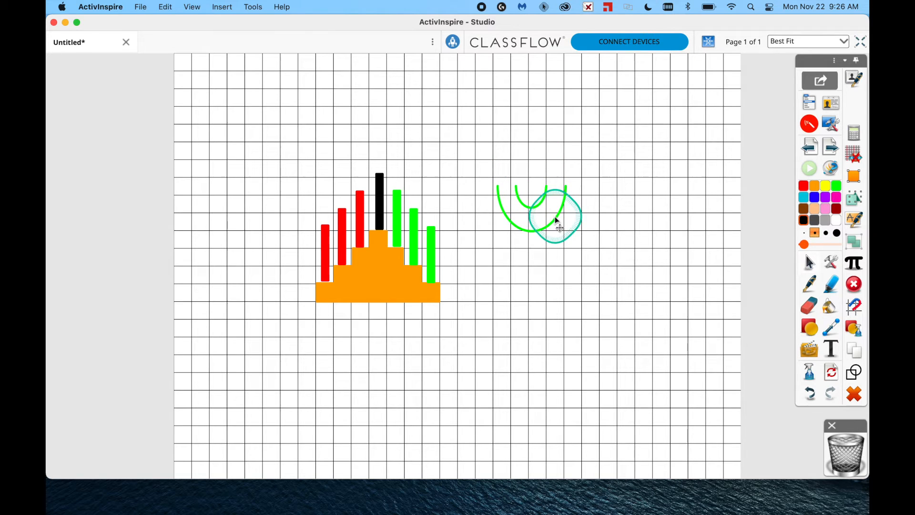
# Draw a third green U-shaped arc about three squares wide and fit it between the two nested arcs
pyautogui.click(806, 324)
pyautogui.click(858, 473)
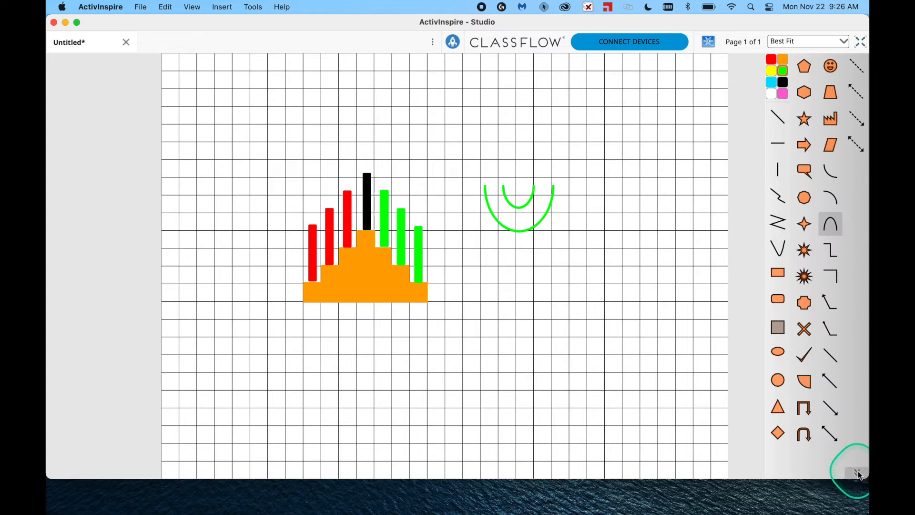
pyautogui.click(834, 221)
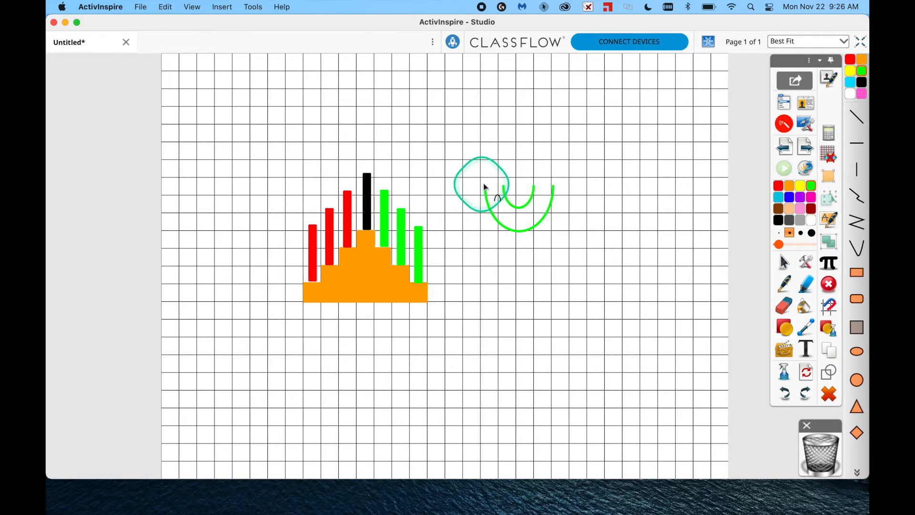
pyautogui.moveTo(517, 221); pyautogui.dragTo(466, 183)
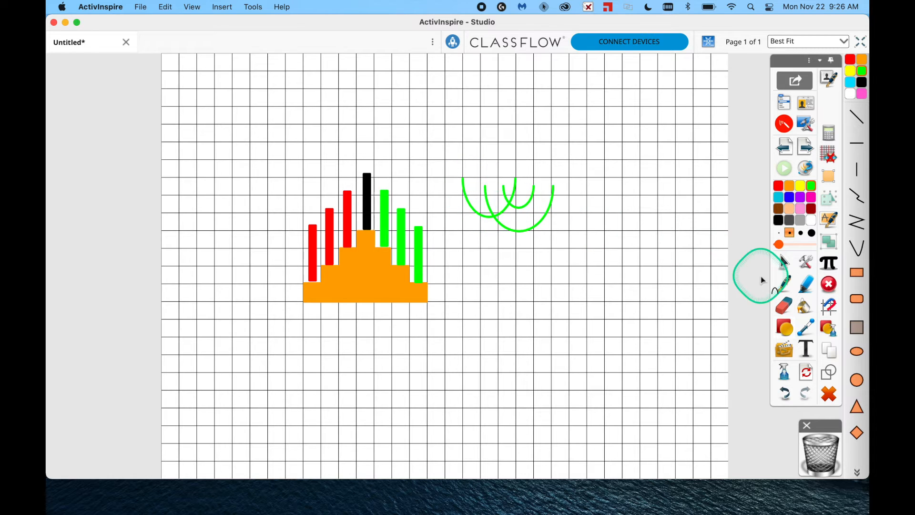
pyautogui.click(784, 261)
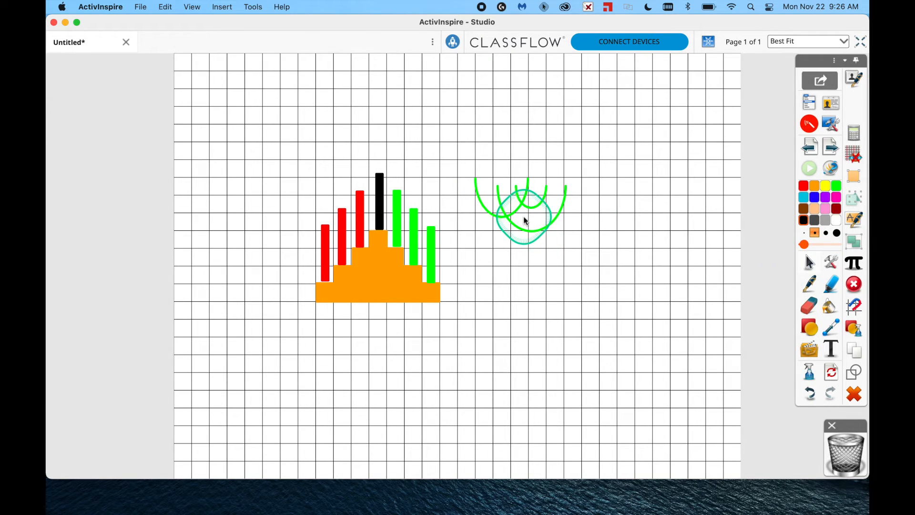
pyautogui.moveTo(526, 221); pyautogui.dragTo(515, 213)
pyautogui.click(513, 209)
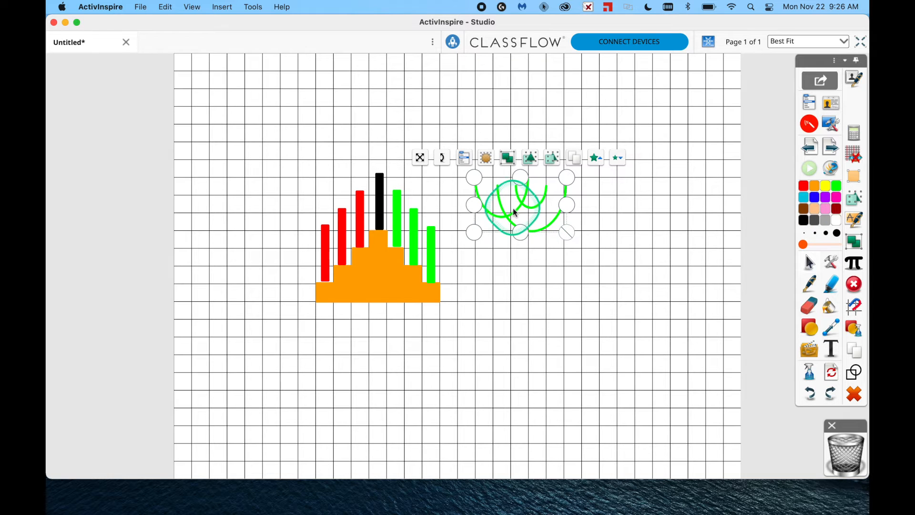
pyautogui.click(507, 256)
pyautogui.moveTo(508, 219)
pyautogui.mouseDown()
pyautogui.moveTo(491, 213)
pyautogui.moveTo(507, 234)
pyautogui.moveTo(496, 231)
pyautogui.moveTo(482, 204)
pyautogui.moveTo(517, 208)
pyautogui.moveTo(773, 327)
pyautogui.moveTo(817, 331)
pyautogui.moveTo(816, 322)
pyautogui.moveTo(556, 251)
pyautogui.moveTo(474, 239)
pyautogui.moveTo(479, 266)
pyautogui.moveTo(462, 179)
pyautogui.moveTo(490, 168)
pyautogui.moveTo(570, 180)
pyautogui.moveTo(571, 216)
pyautogui.mouseUp()
# Draw a fourth green U-shaped arc about five squares wide and place it around the outside of the nested arcs
pyautogui.click(484, 253)
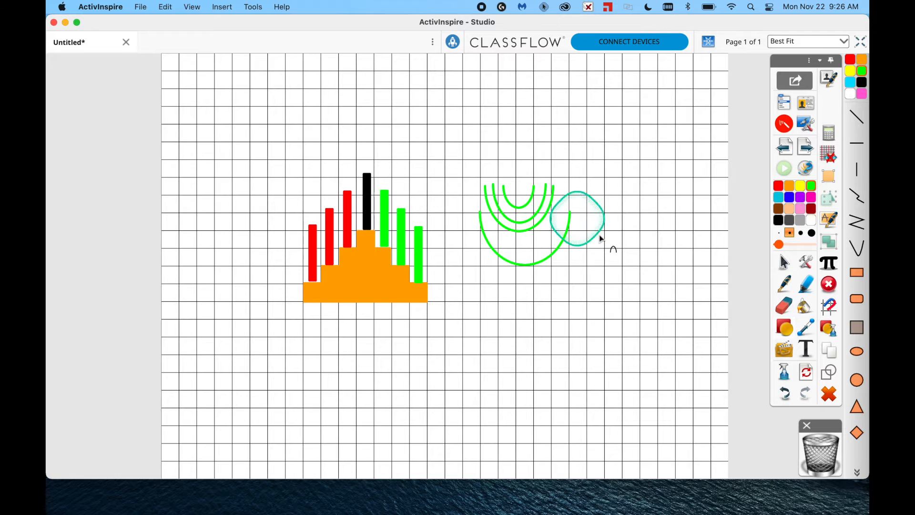
pyautogui.click(785, 263)
pyautogui.click(559, 266)
pyautogui.moveTo(557, 262); pyautogui.dragTo(551, 237)
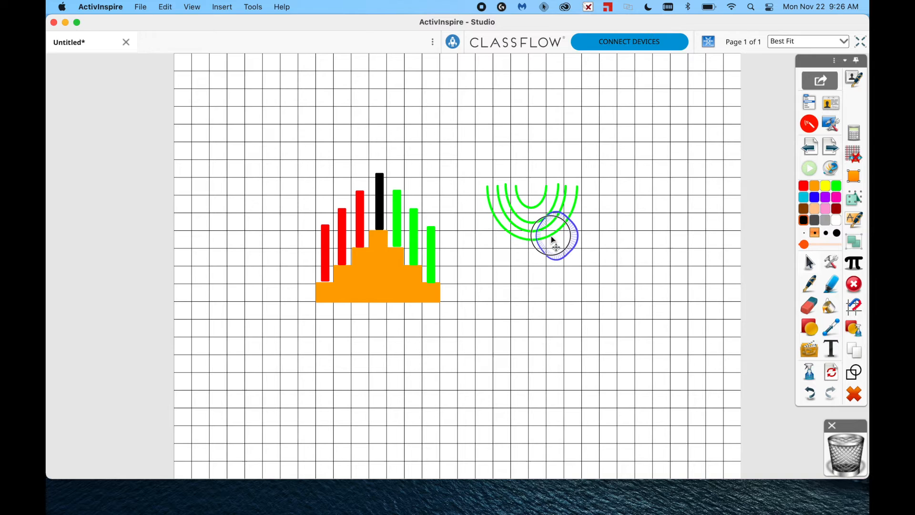
pyautogui.moveTo(554, 241); pyautogui.dragTo(815, 327)
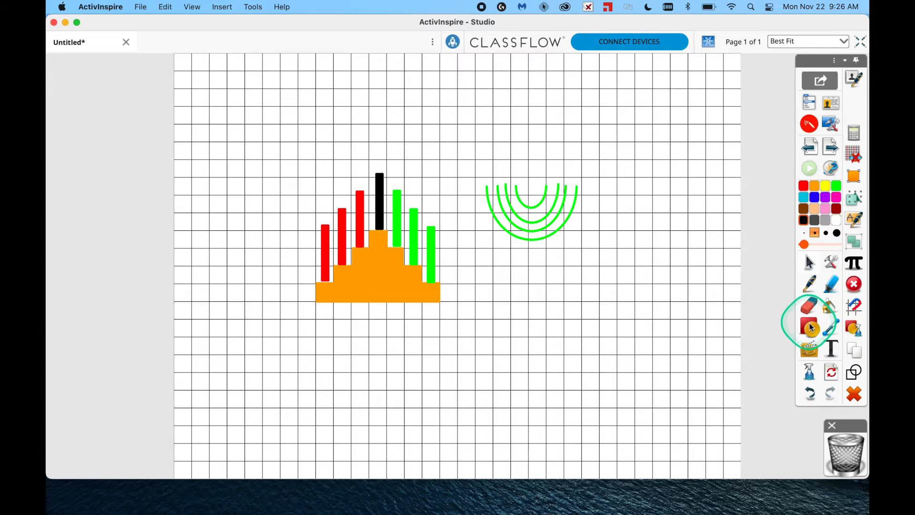
# Draw a green vertical stem through the centre of the nested arcs and a short horizontal base line about two squares wide beneath it
pyautogui.click(810, 322)
pyautogui.moveTo(858, 174)
pyautogui.mouseDown()
pyautogui.moveTo(562, 180)
pyautogui.moveTo(520, 190)
pyautogui.moveTo(519, 269)
pyautogui.moveTo(509, 267)
pyautogui.moveTo(868, 147)
pyautogui.moveTo(660, 244)
pyautogui.moveTo(527, 253)
pyautogui.moveTo(503, 267)
pyautogui.moveTo(534, 262)
pyautogui.mouseUp()
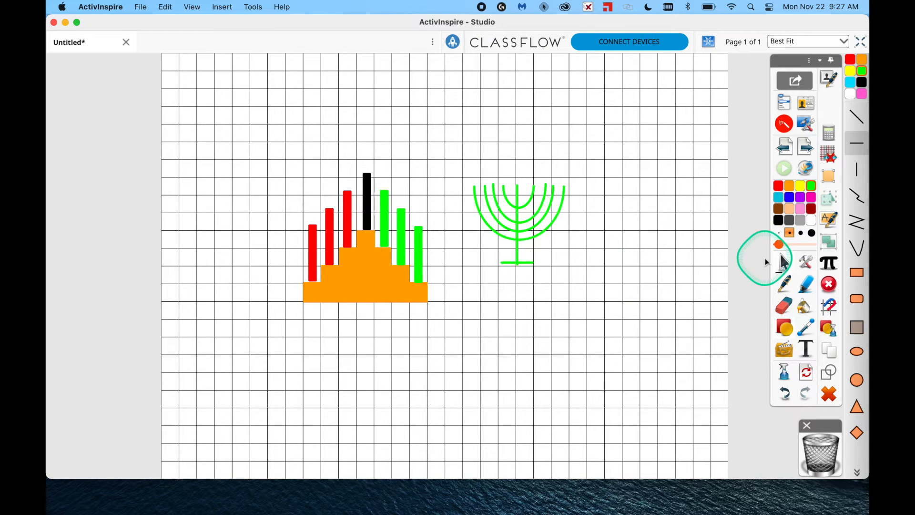
pyautogui.click(785, 262)
# Hide the grid on the candle holder page and add a new blank page 2
pyautogui.rightClick(641, 279)
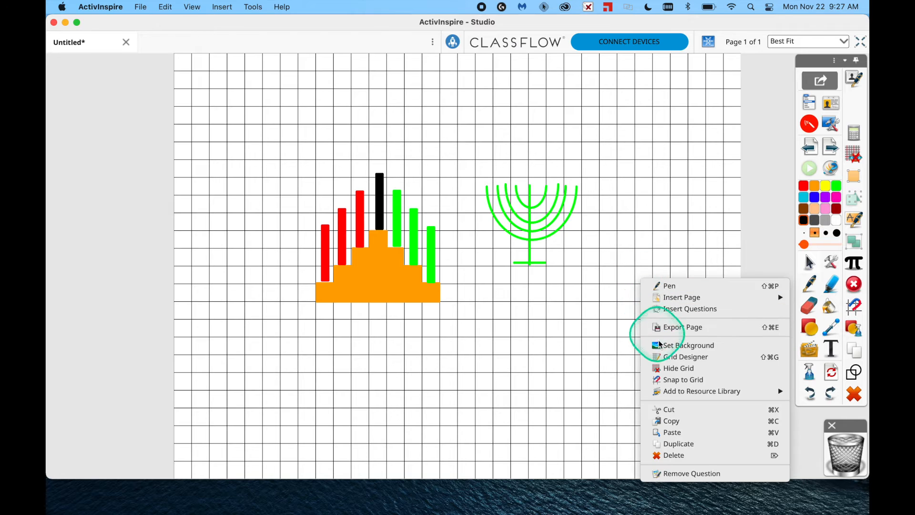
pyautogui.click(666, 368)
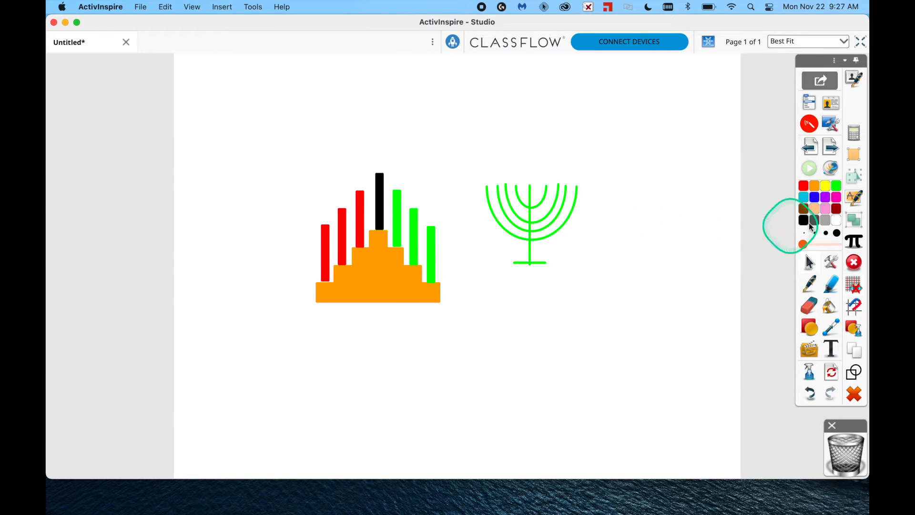
pyautogui.click(831, 147)
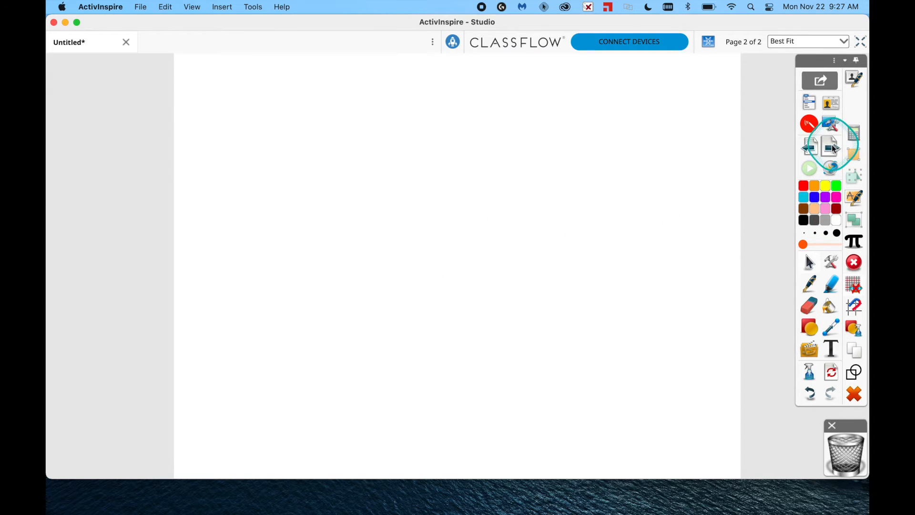
# Draw an orange square in the upper right half of the page and place a small orange rectangular handle centred on its upper edge
pyautogui.click(812, 329)
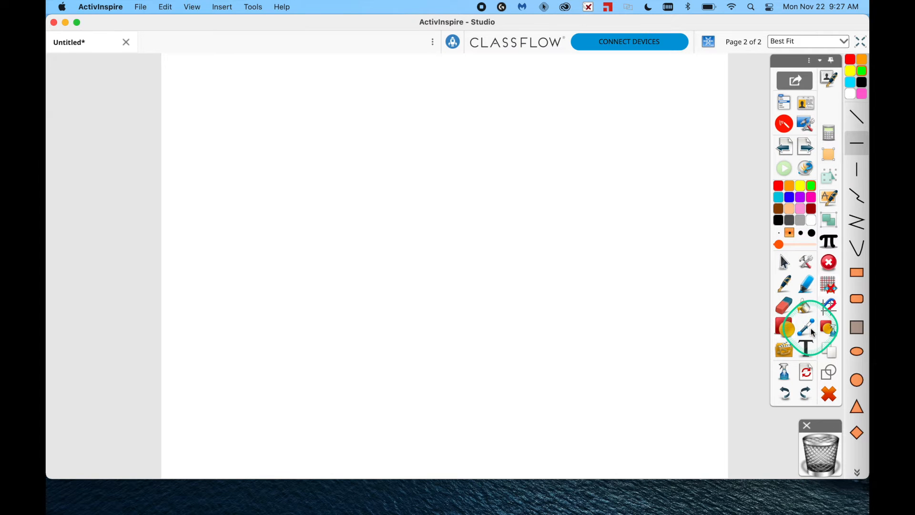
pyautogui.click(858, 329)
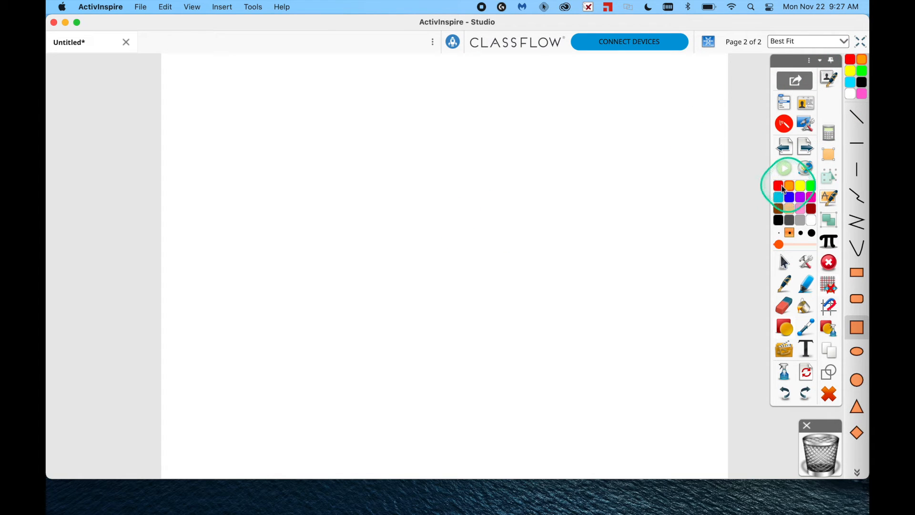
pyautogui.moveTo(513, 159); pyautogui.dragTo(567, 221)
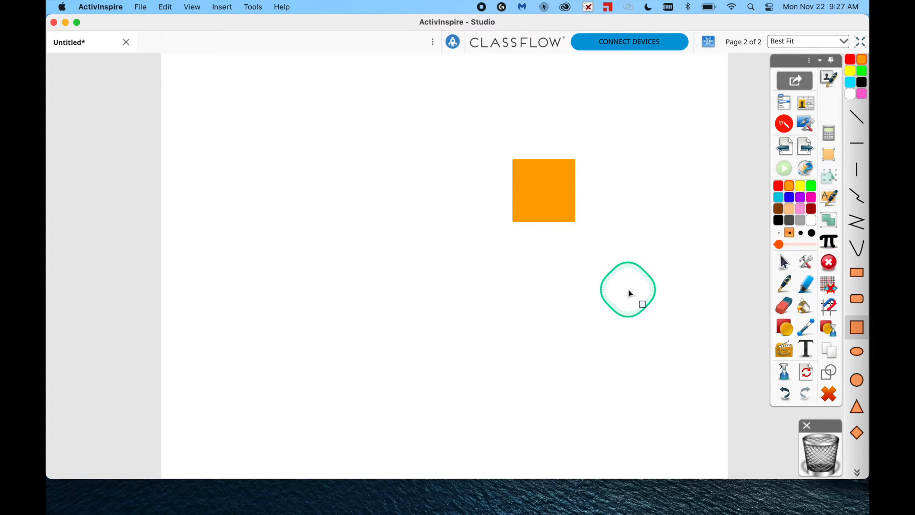
pyautogui.click(858, 273)
pyautogui.moveTo(537, 139); pyautogui.dragTo(539, 146)
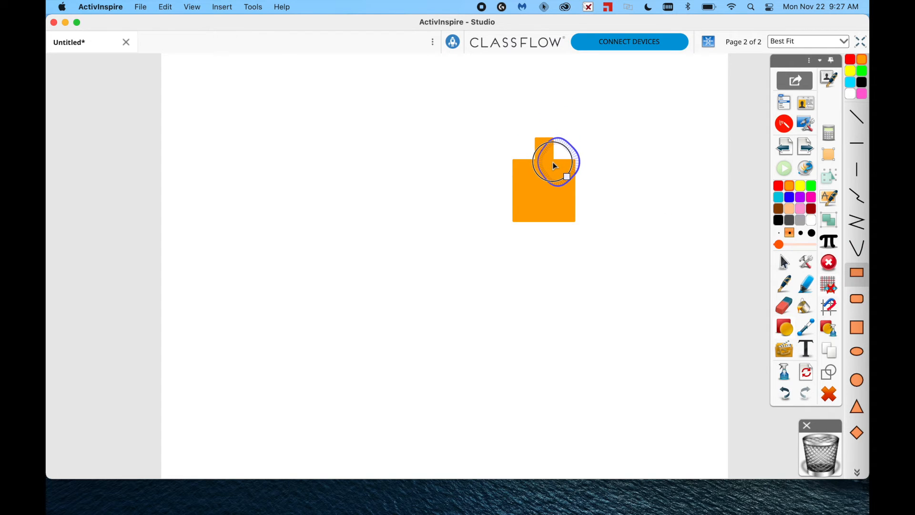
pyautogui.moveTo(555, 166); pyautogui.dragTo(556, 167)
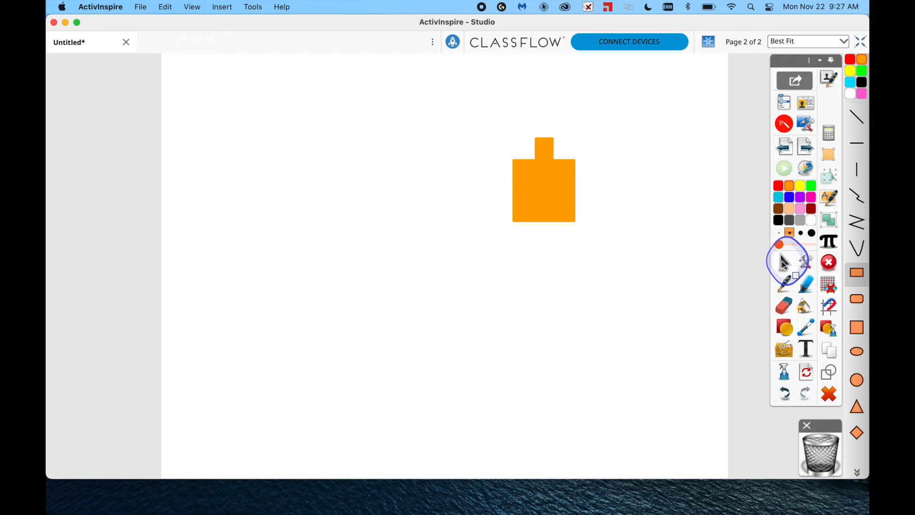
# Edit the orange square's shape points, pulling the midpoint of its lower edge down to form a dreidel tip
pyautogui.click(784, 262)
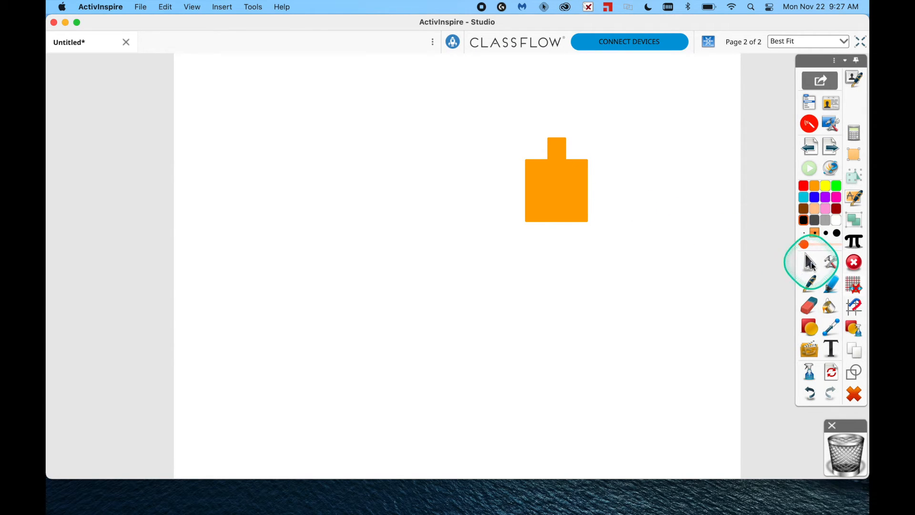
pyautogui.click(568, 202)
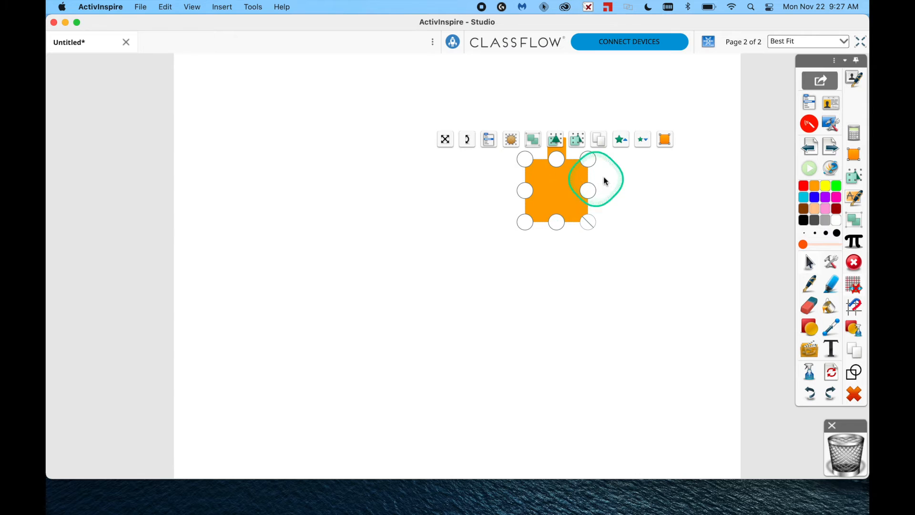
pyautogui.click(667, 139)
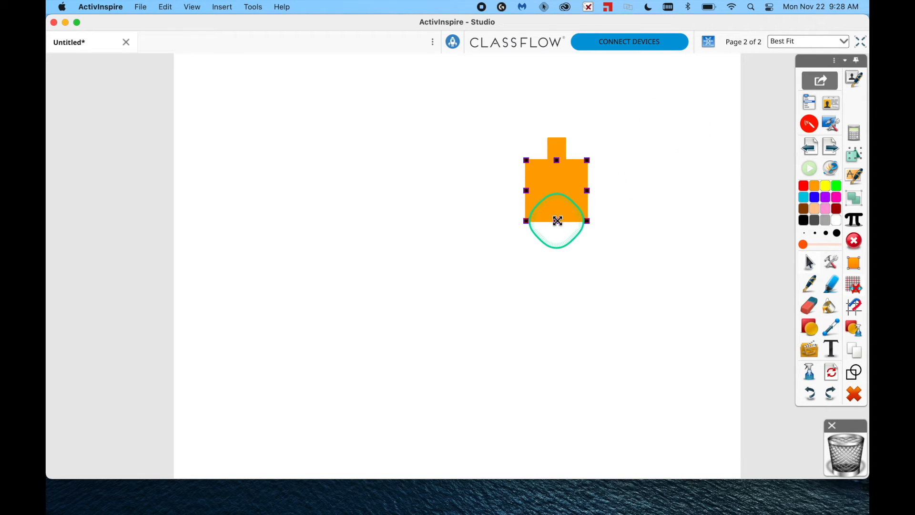
pyautogui.moveTo(557, 220); pyautogui.dragTo(558, 257)
pyautogui.click(640, 251)
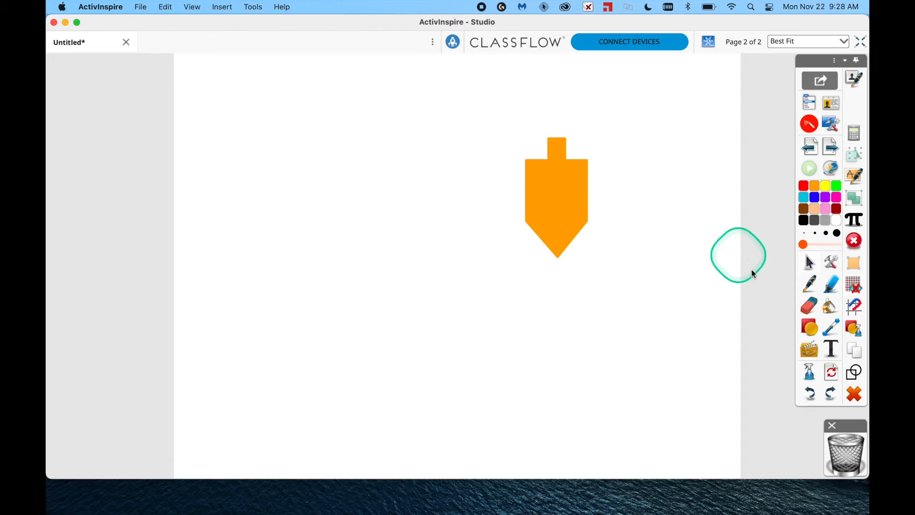
pyautogui.click(809, 283)
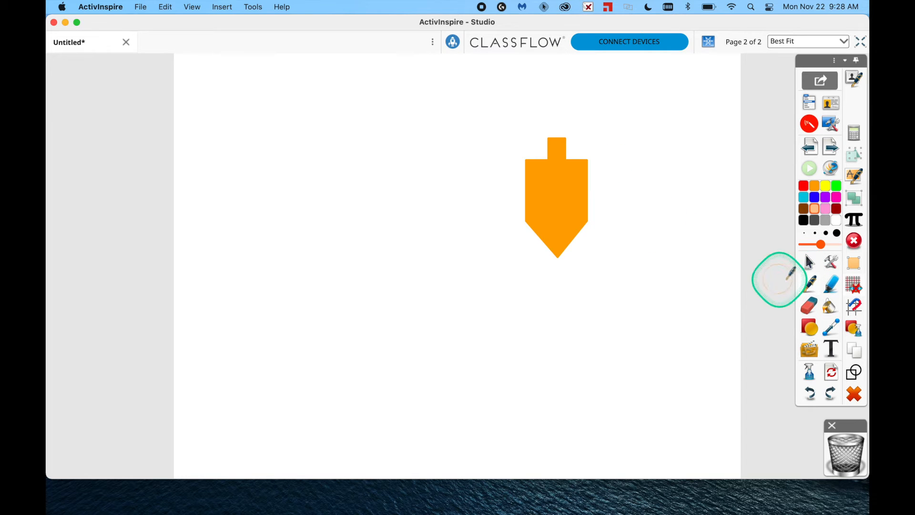
# Add page 3, draw a small and a larger green triangle, and overlap them as the upper two tiers of a tree
pyautogui.click(834, 148)
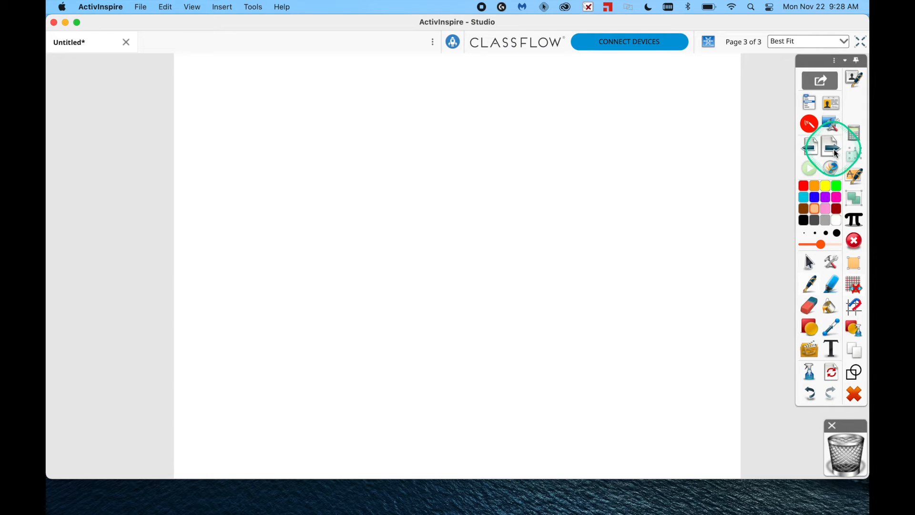
pyautogui.click(810, 329)
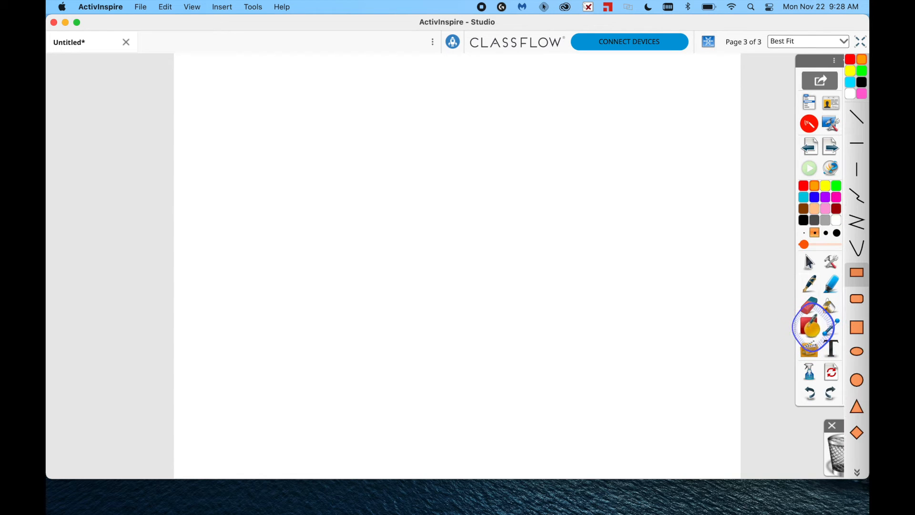
pyautogui.click(857, 409)
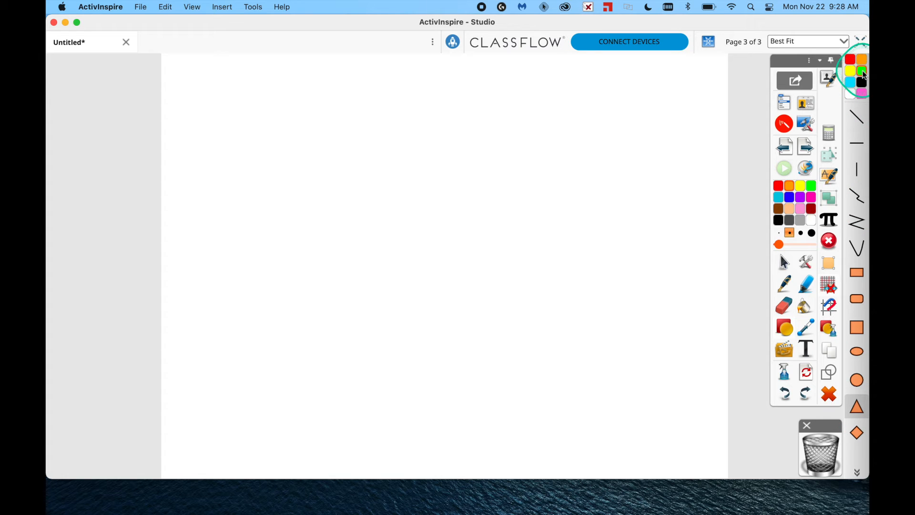
pyautogui.click(812, 186)
pyautogui.moveTo(429, 104); pyautogui.dragTo(521, 183)
pyautogui.moveTo(442, 153); pyautogui.dragTo(564, 271)
pyautogui.click(784, 261)
pyautogui.moveTo(541, 248); pyautogui.dragTo(514, 221)
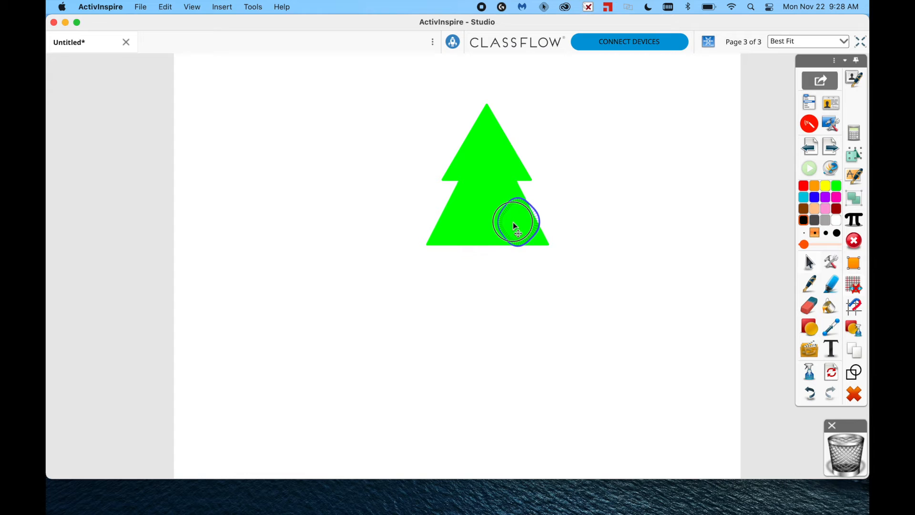
# Draw a third, widest green triangle below the other two and move it up to overlap them as the tree's lowest tier
pyautogui.click(809, 329)
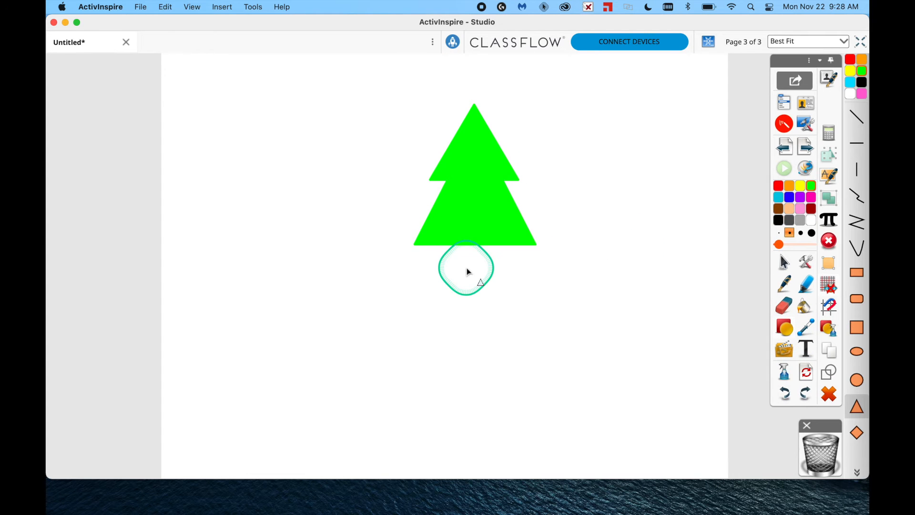
pyautogui.moveTo(388, 205); pyautogui.dragTo(560, 346)
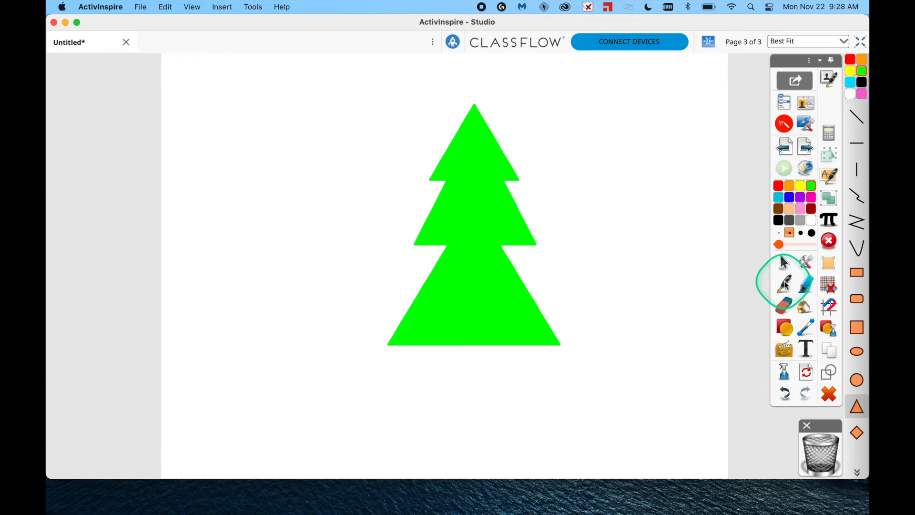
pyautogui.click(784, 262)
pyautogui.click(487, 315)
pyautogui.moveTo(485, 311); pyautogui.dragTo(486, 288)
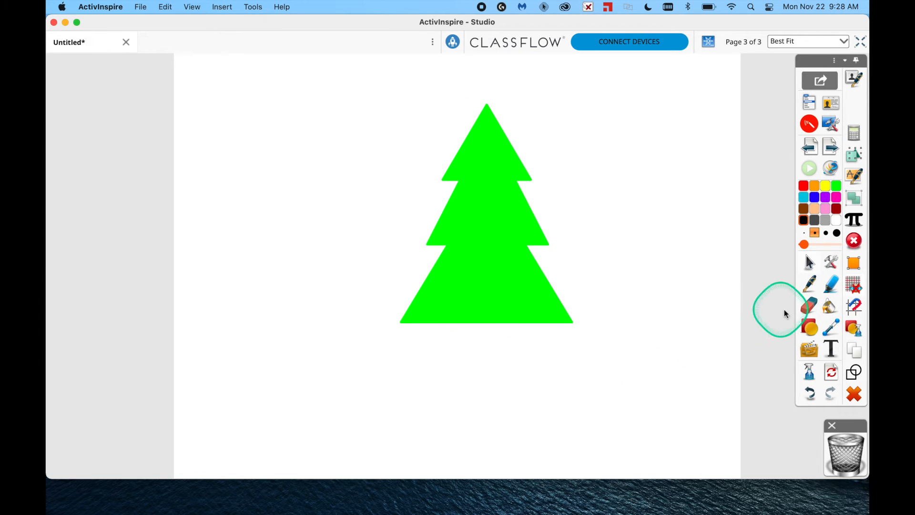
# Choose the rectangle shape and replace the white swatch in its fill colours with brown from the colour pencils
pyautogui.click(806, 324)
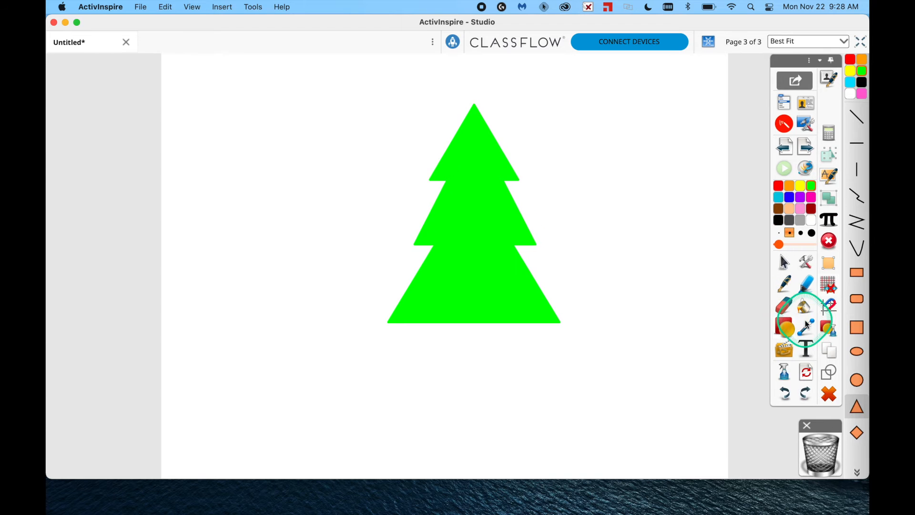
pyautogui.click(861, 272)
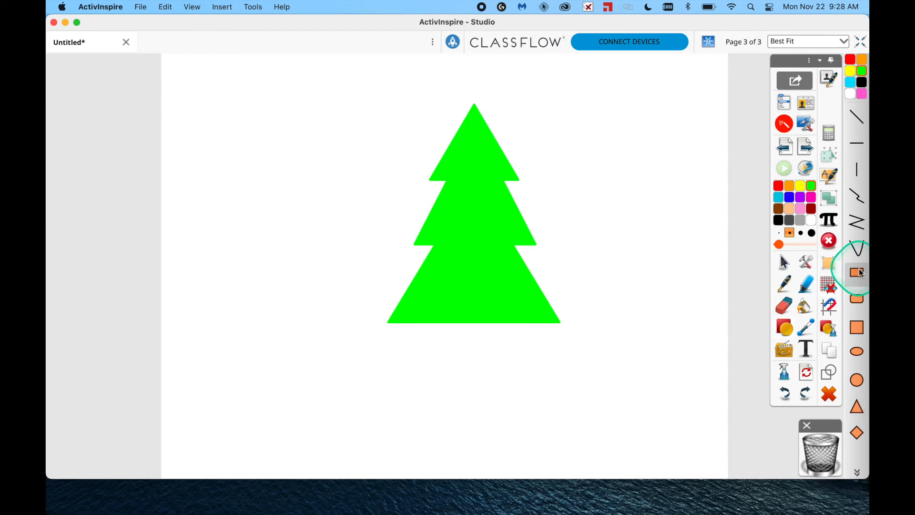
pyautogui.rightClick(852, 96)
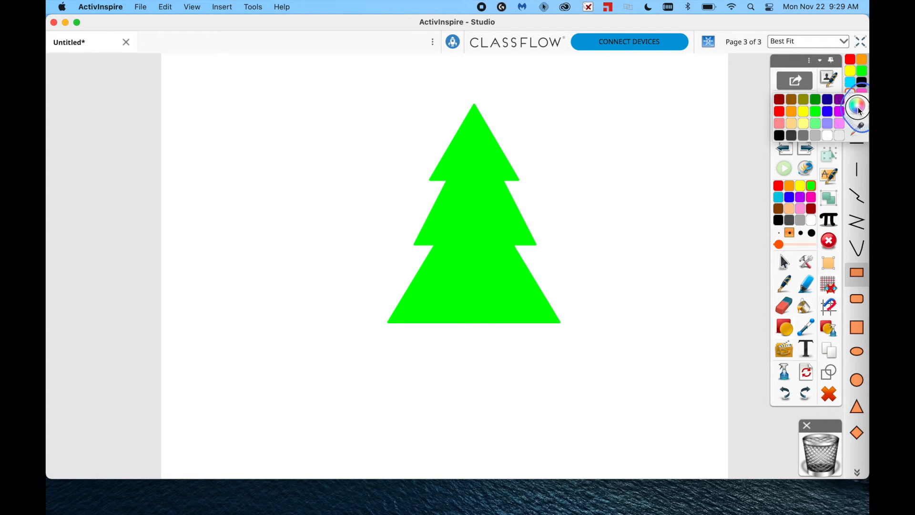
pyautogui.click(858, 108)
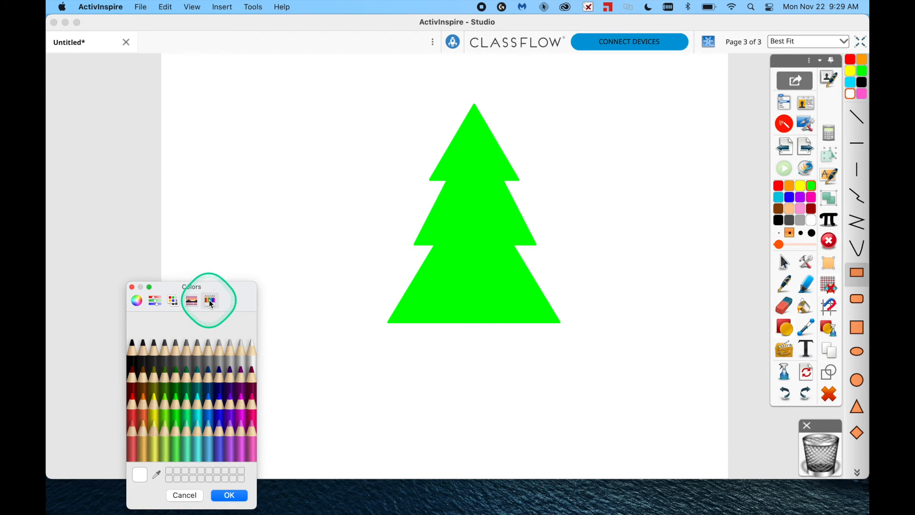
pyautogui.click(229, 495)
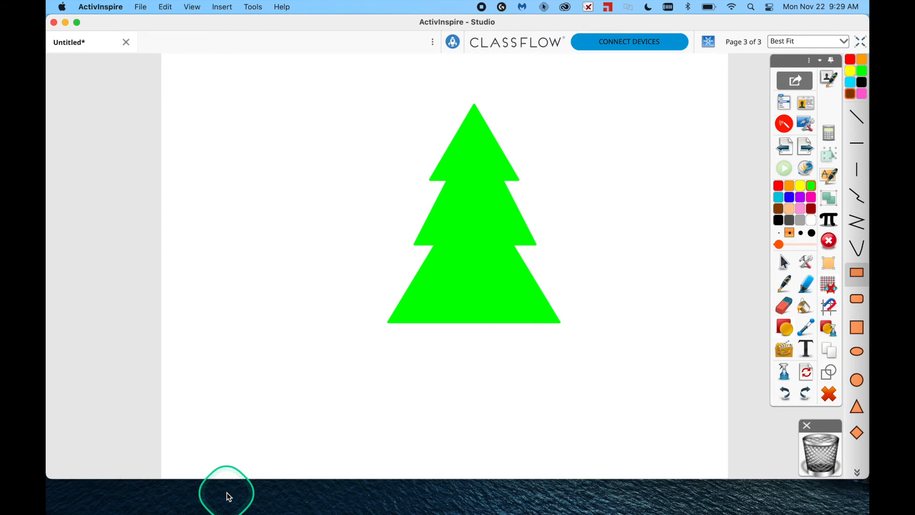
# Replace the white swatch in the main toolbox palette with Mocha so the rectangle's outline is brown too
pyautogui.doubleClick(812, 221)
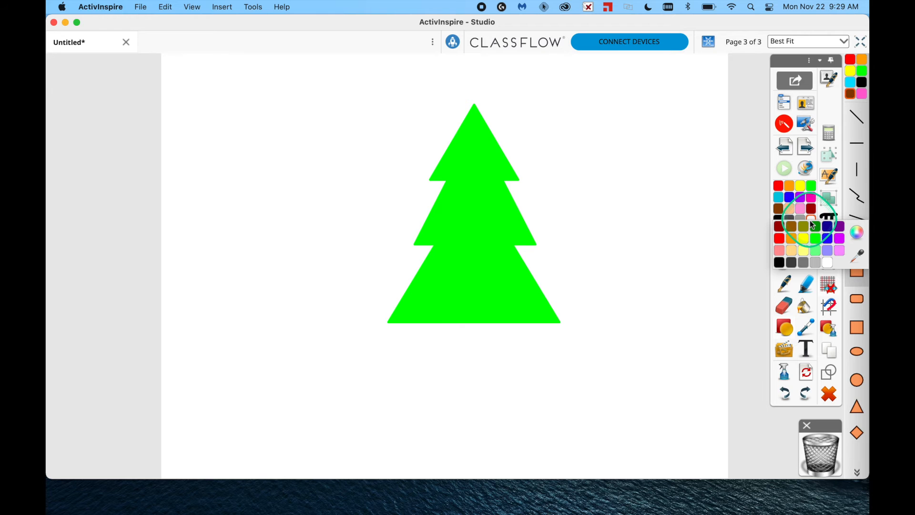
pyautogui.click(860, 234)
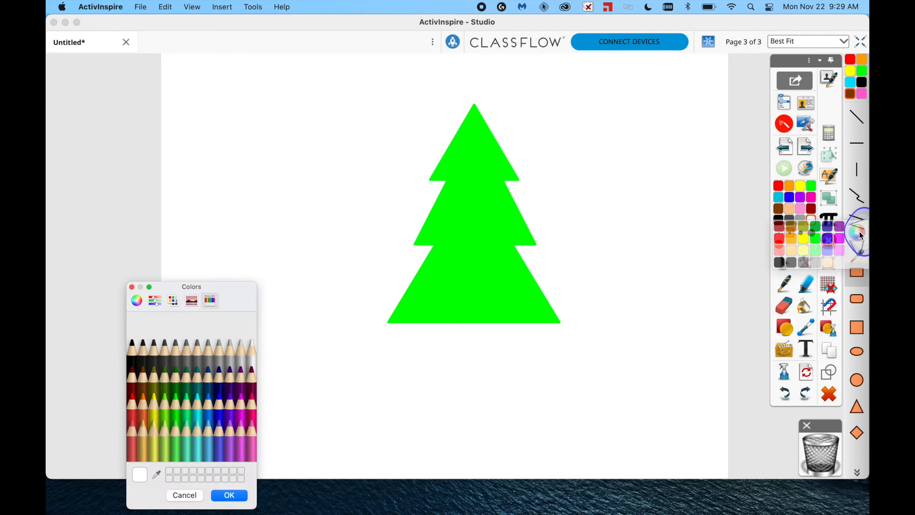
pyautogui.click(144, 379)
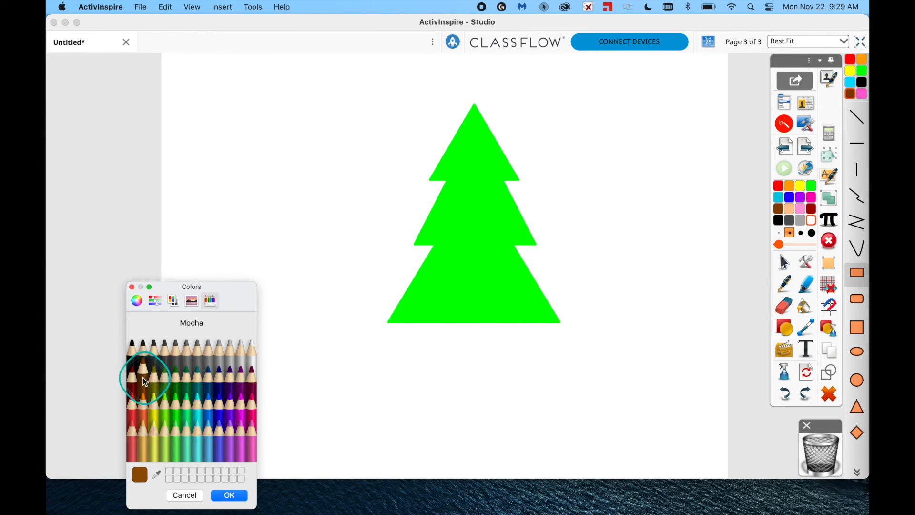
pyautogui.click(229, 496)
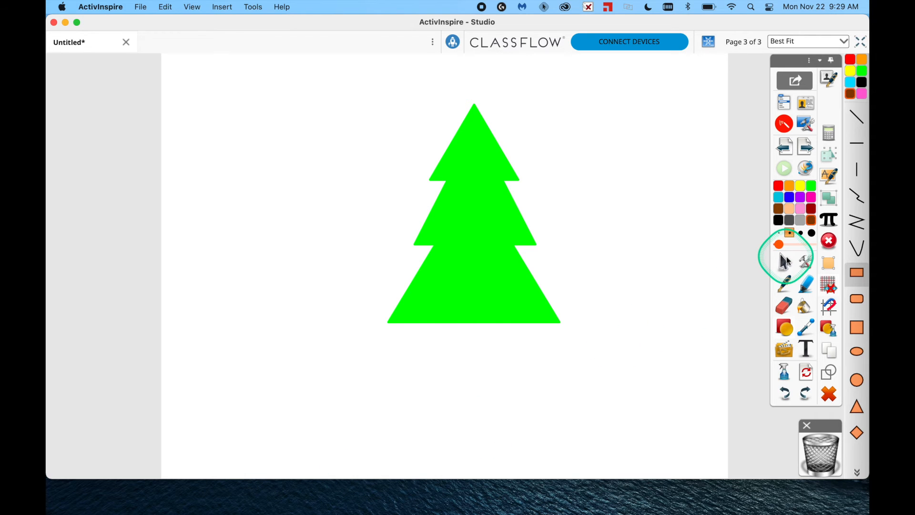
# Draw a narrow brown rectangular trunk under the centre of the tree and send it behind the green triangles
pyautogui.moveTo(466, 315); pyautogui.dragTo(488, 371)
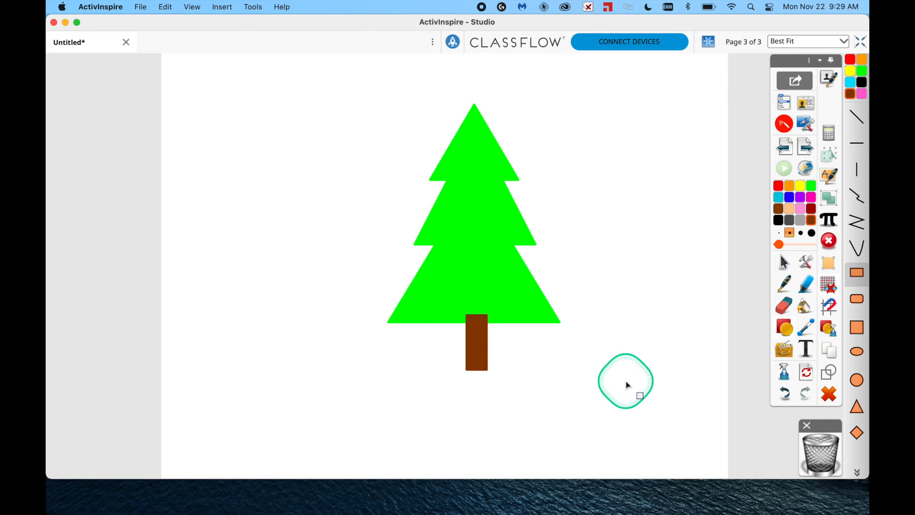
pyautogui.click(784, 262)
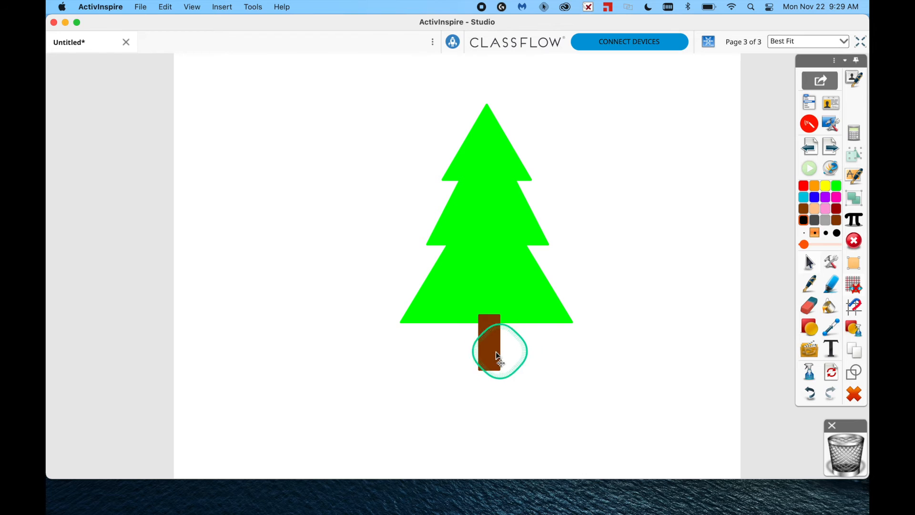
pyautogui.click(490, 356)
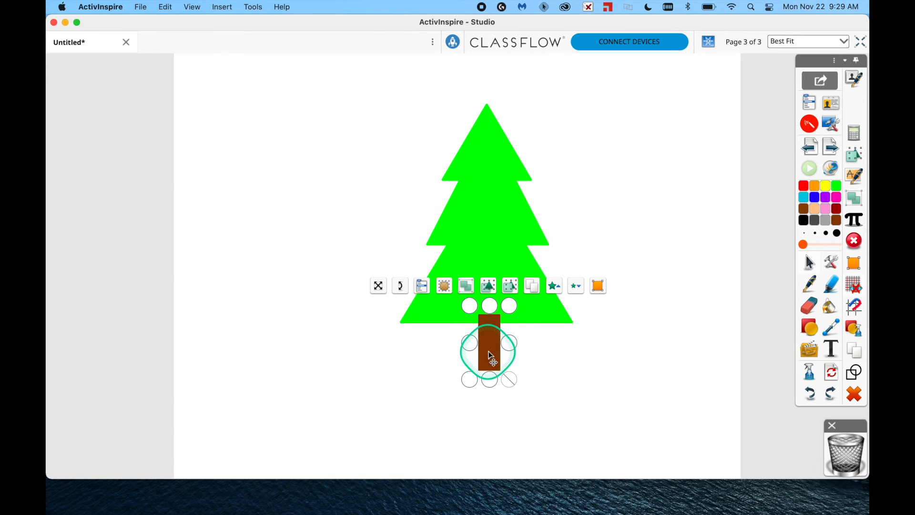
pyautogui.click(509, 286)
pyautogui.click(591, 331)
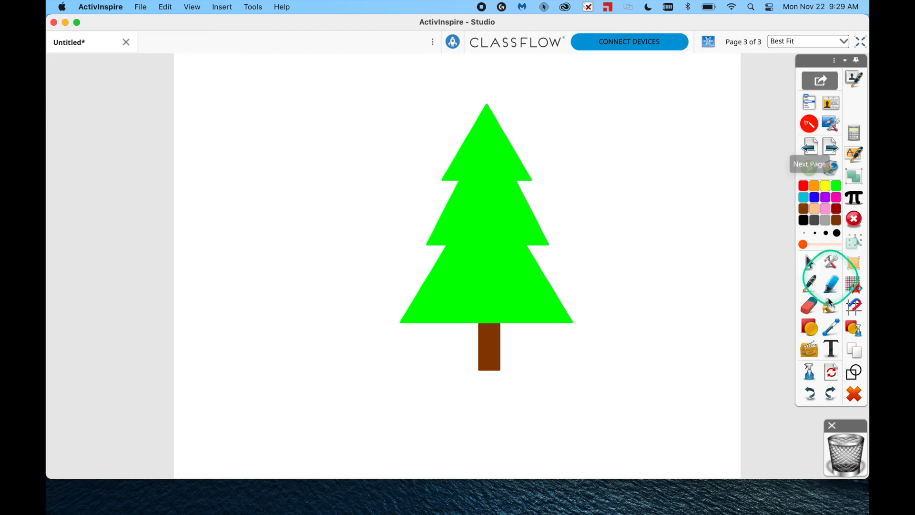
# Draw a large yellow five-pointed star with a red outline in the empty area to the left of the tree
pyautogui.click(810, 328)
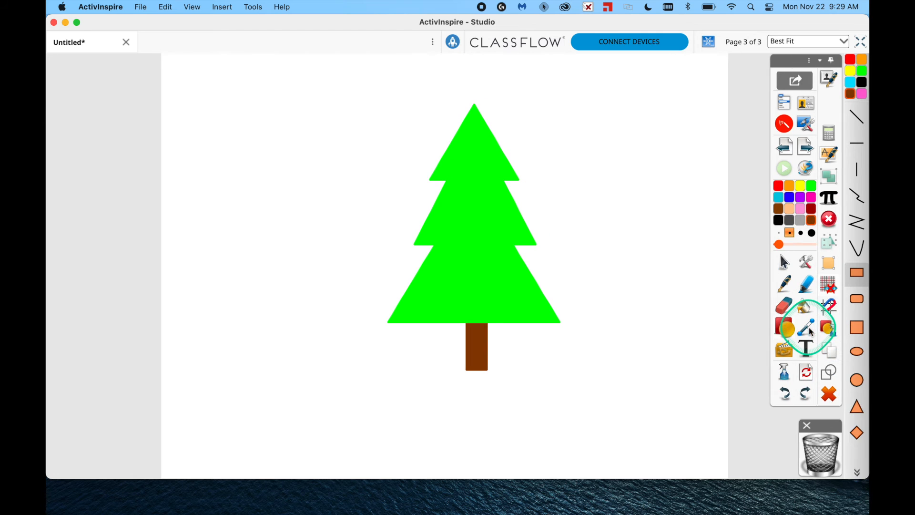
pyautogui.click(859, 472)
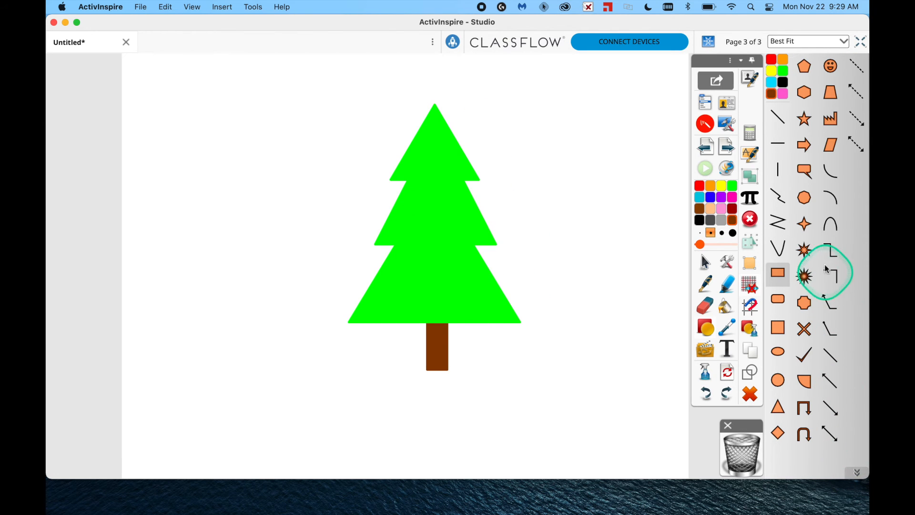
pyautogui.click(805, 118)
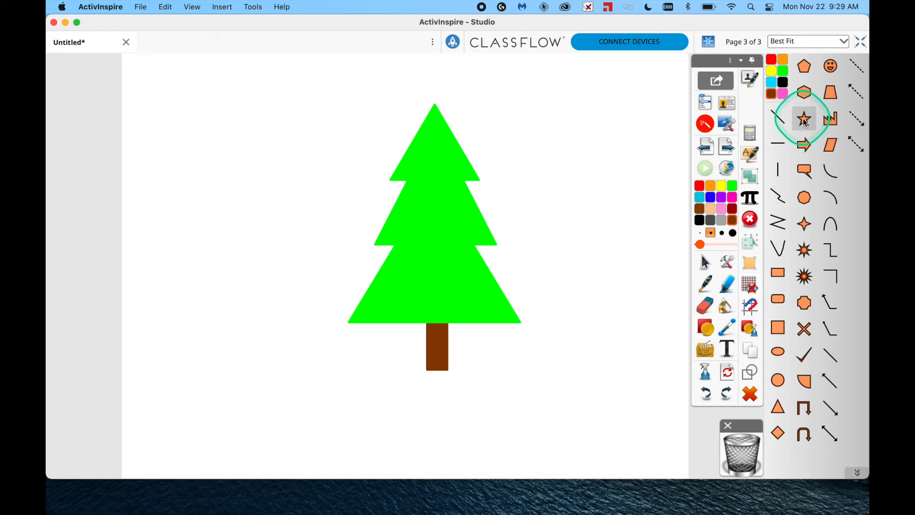
pyautogui.click(771, 72)
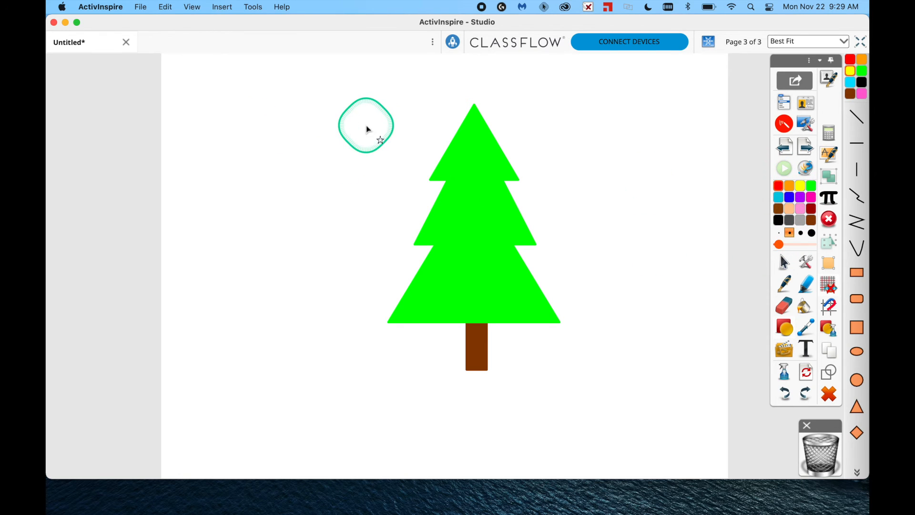
pyautogui.moveTo(216, 123); pyautogui.dragTo(341, 254)
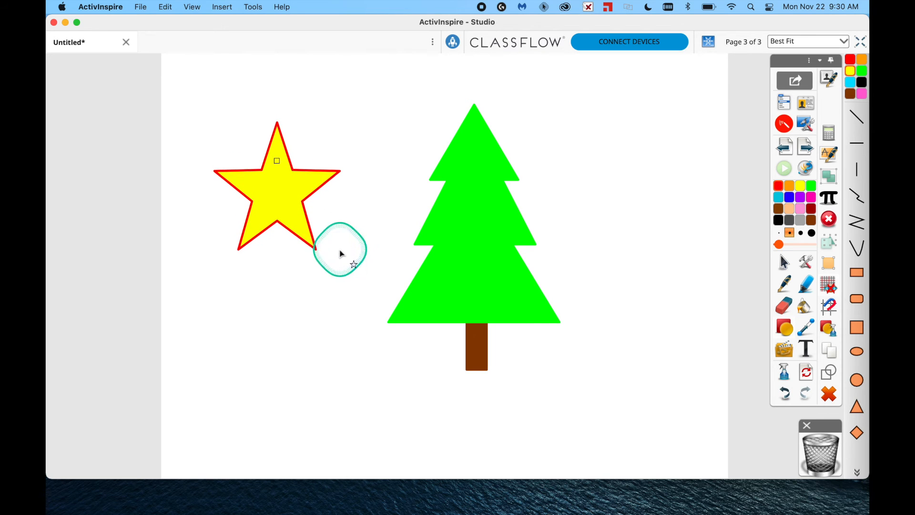
# Edit the star's shape points so its inner corners move outward and its arms become shorter and wider
pyautogui.click(784, 262)
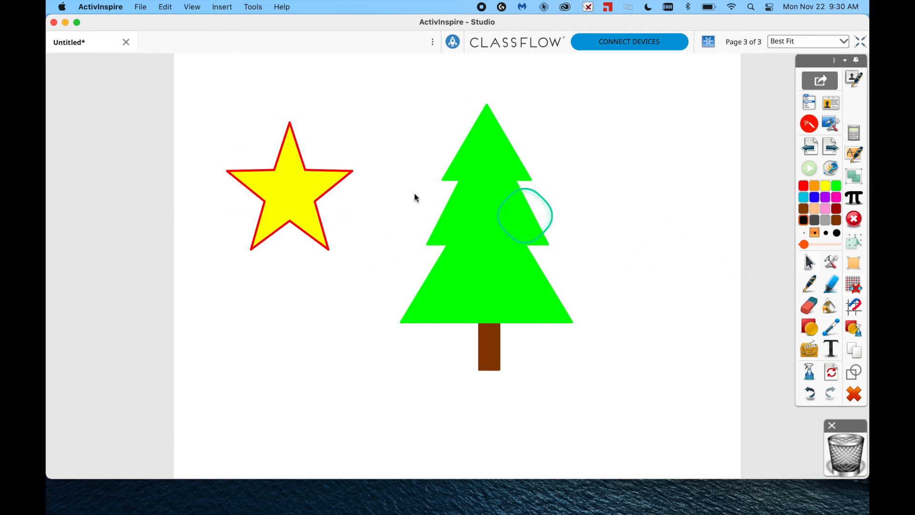
pyautogui.click(296, 196)
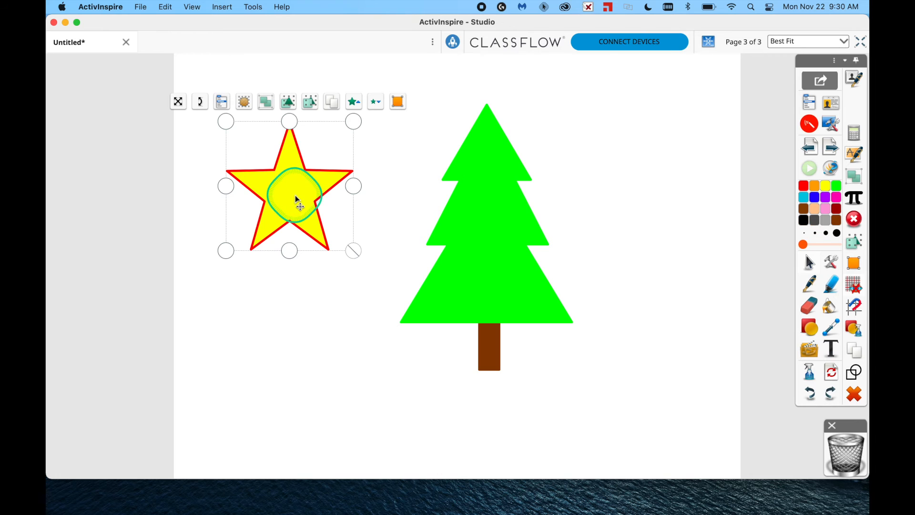
pyautogui.click(398, 101)
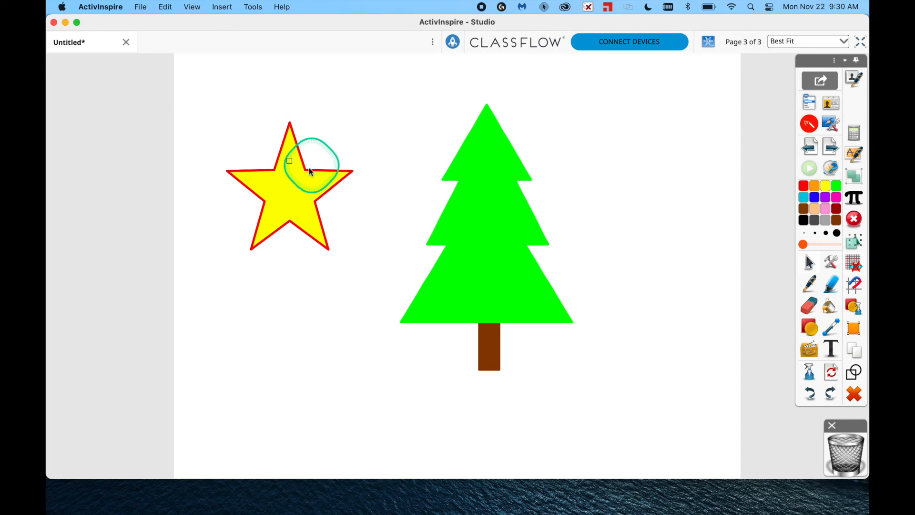
pyautogui.moveTo(290, 161); pyautogui.dragTo(300, 139)
pyautogui.moveTo(301, 137); pyautogui.dragTo(349, 284)
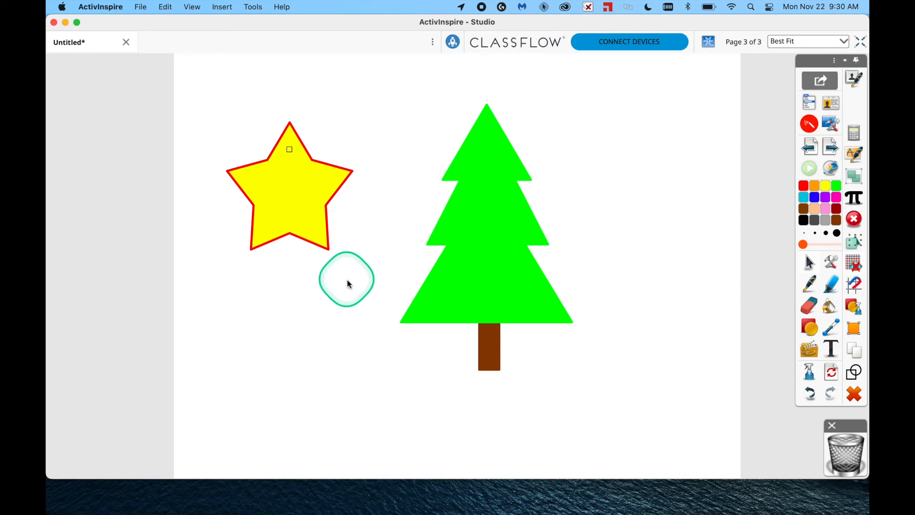
pyautogui.click(339, 299)
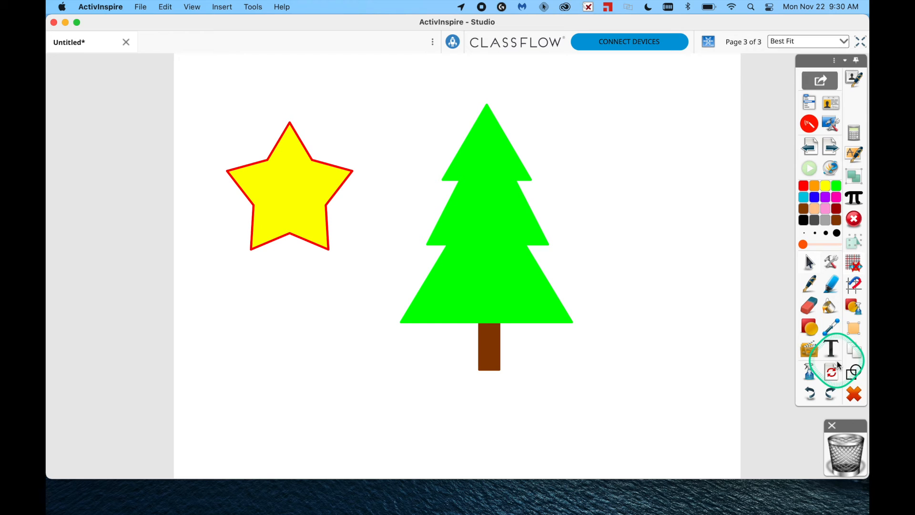
# Add a fourth page and draw a large yellow smiley face with a red outline in its centre
pyautogui.click(836, 150)
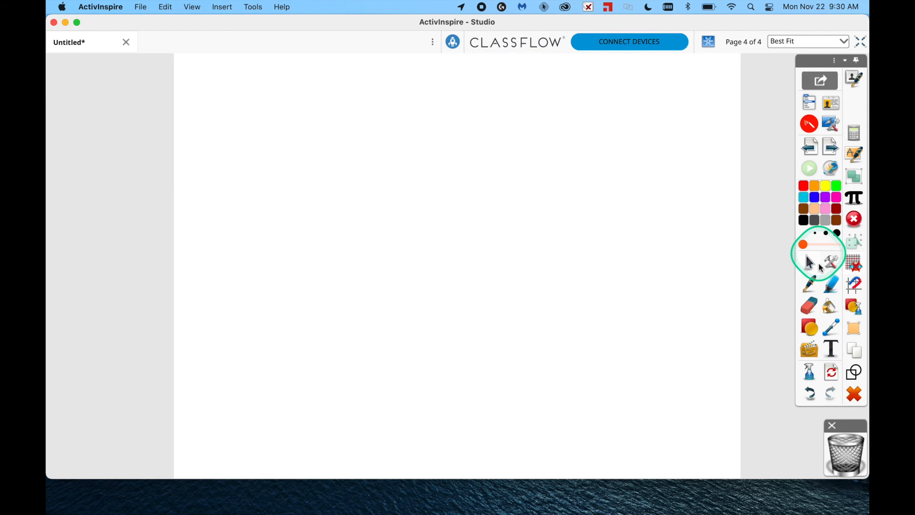
pyautogui.click(854, 371)
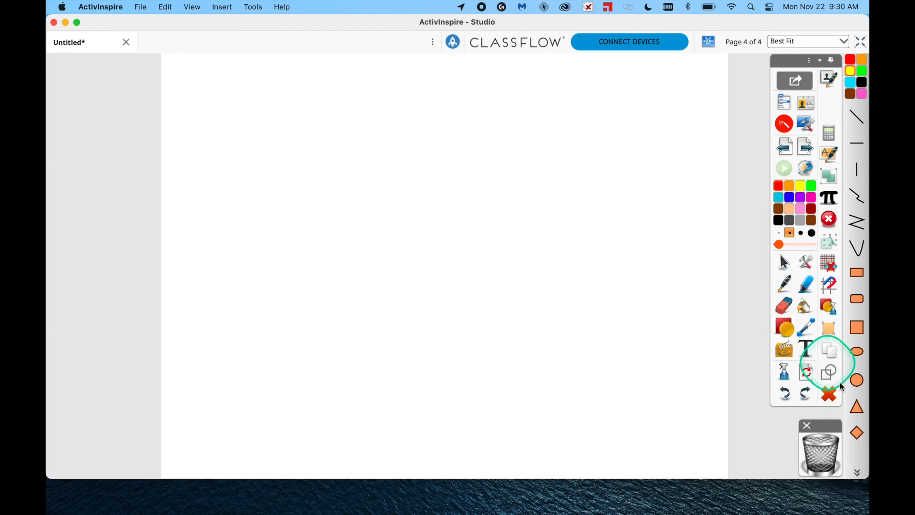
pyautogui.click(857, 472)
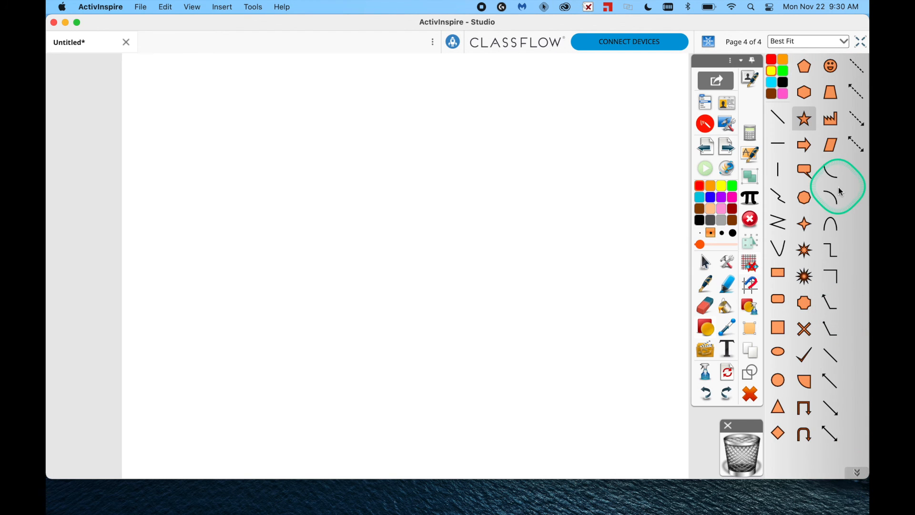
pyautogui.click(829, 68)
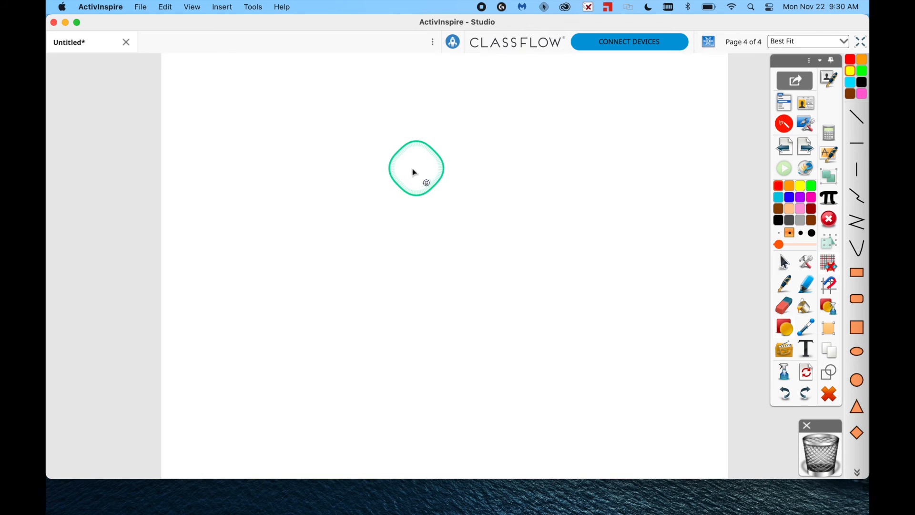
pyautogui.moveTo(317, 129); pyautogui.dragTo(558, 364)
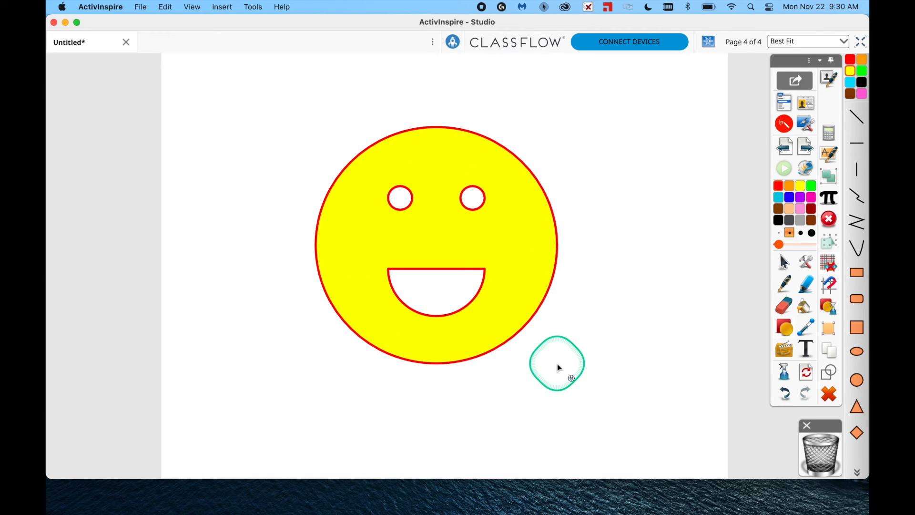
# Try an orange fill on the smiley face, then recolour both the face and its outline light peach
pyautogui.click(804, 307)
pyautogui.click(815, 186)
pyautogui.click(526, 260)
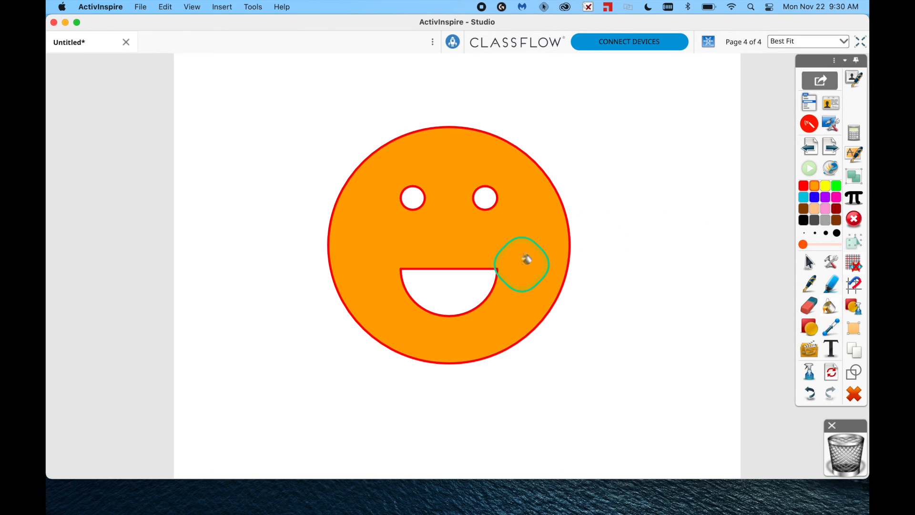
pyautogui.click(814, 208)
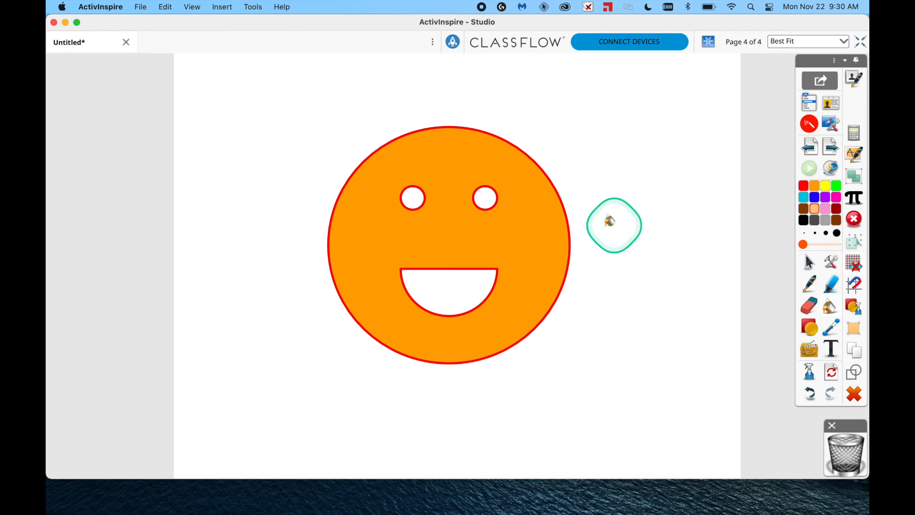
pyautogui.click(546, 232)
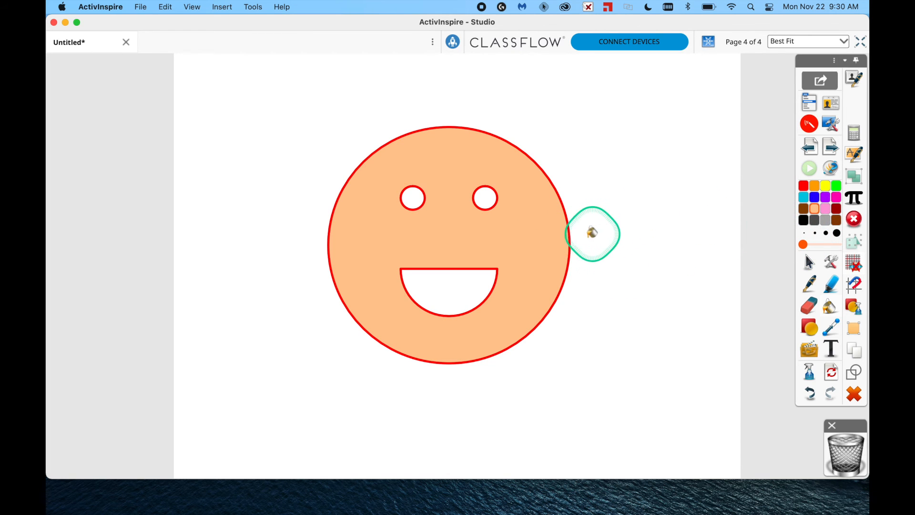
pyautogui.click(572, 239)
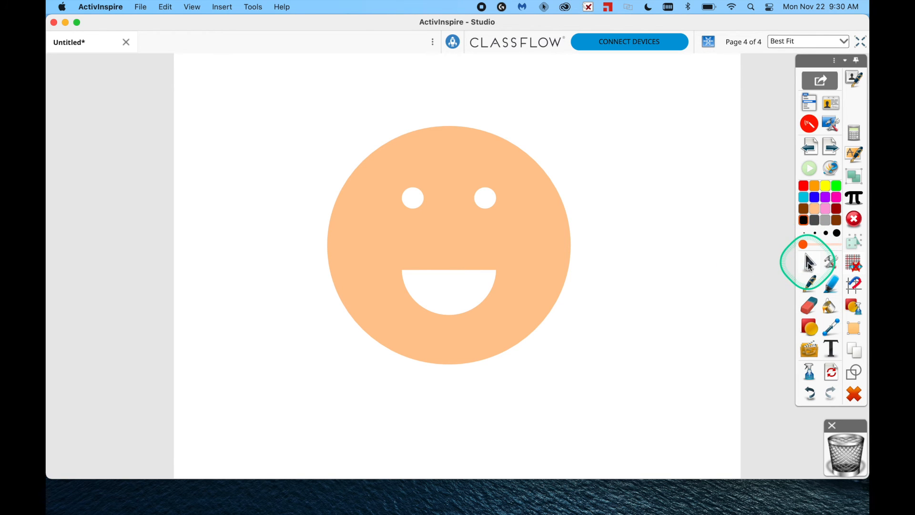
# Draw a light blue ellipse covering both eye holes and a pink ellipse covering the mouth opening
pyautogui.click(811, 323)
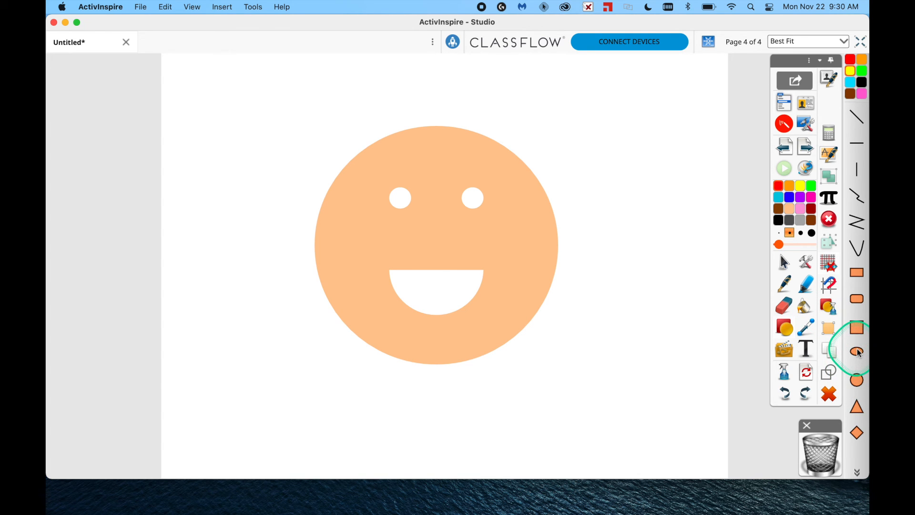
pyautogui.click(857, 351)
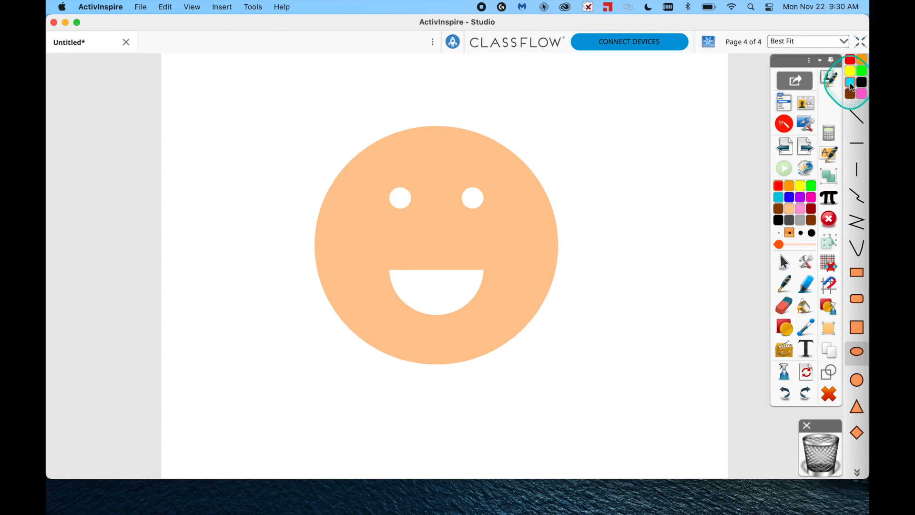
pyautogui.click(778, 197)
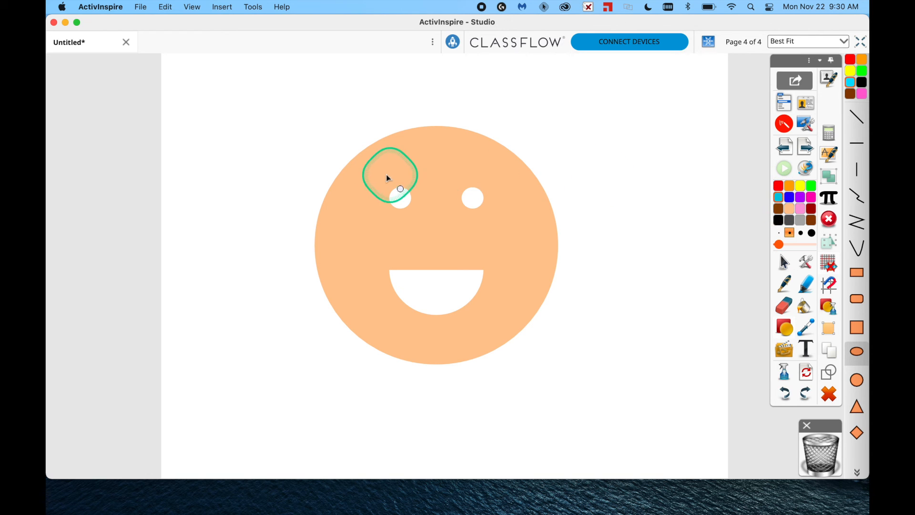
pyautogui.moveTo(368, 173); pyautogui.dragTo(518, 237)
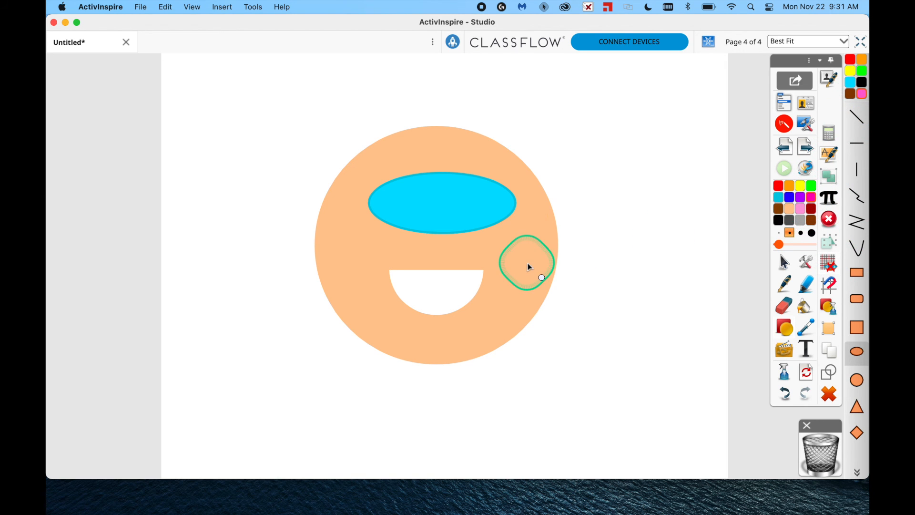
pyautogui.moveTo(372, 260); pyautogui.dragTo(512, 338)
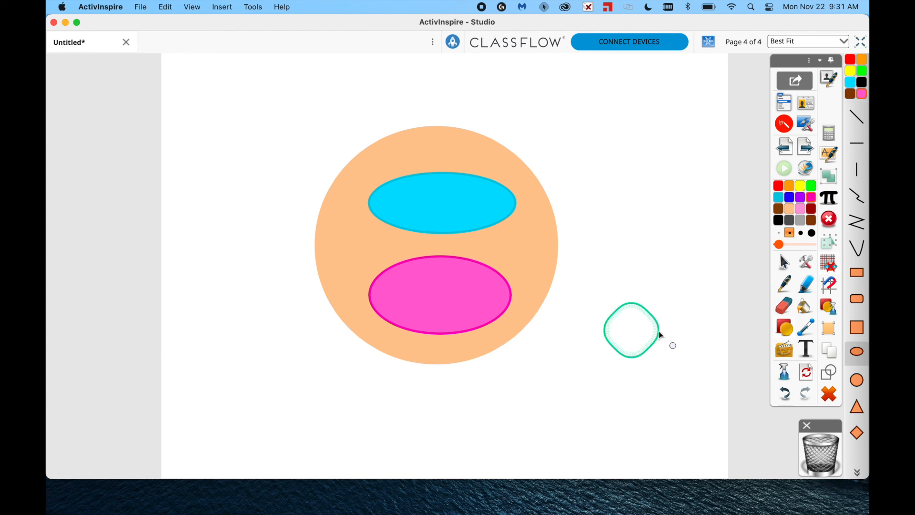
# Send the blue and pink ellipses behind the face so they colour the eyes and mouth through the holes
pyautogui.click(783, 264)
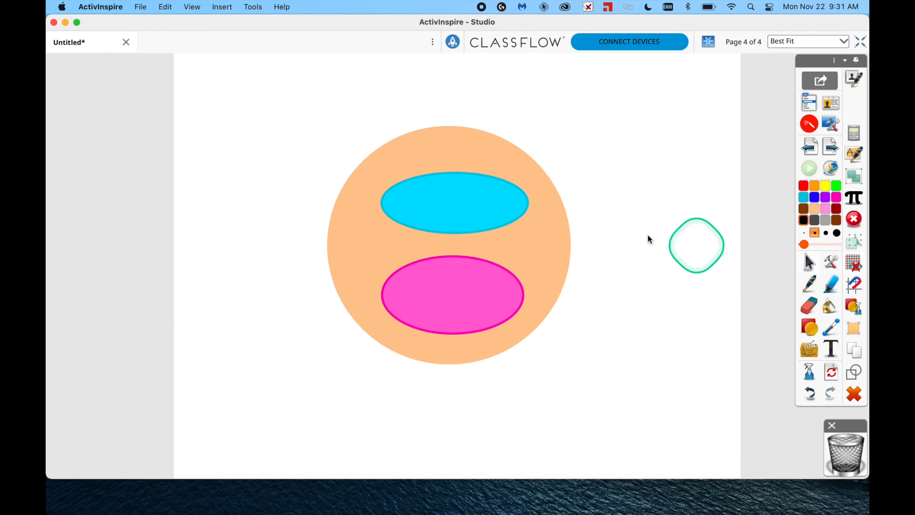
pyautogui.click(502, 206)
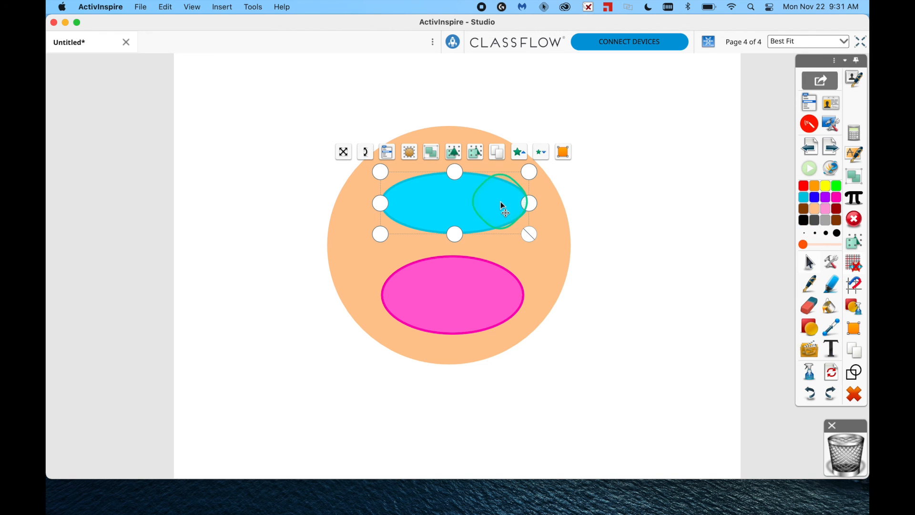
pyautogui.click(475, 152)
pyautogui.click(485, 303)
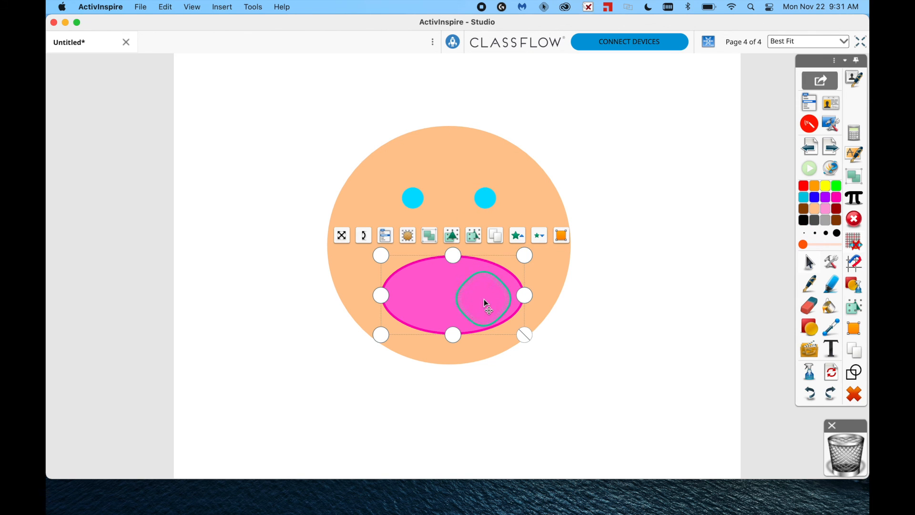
pyautogui.click(483, 235)
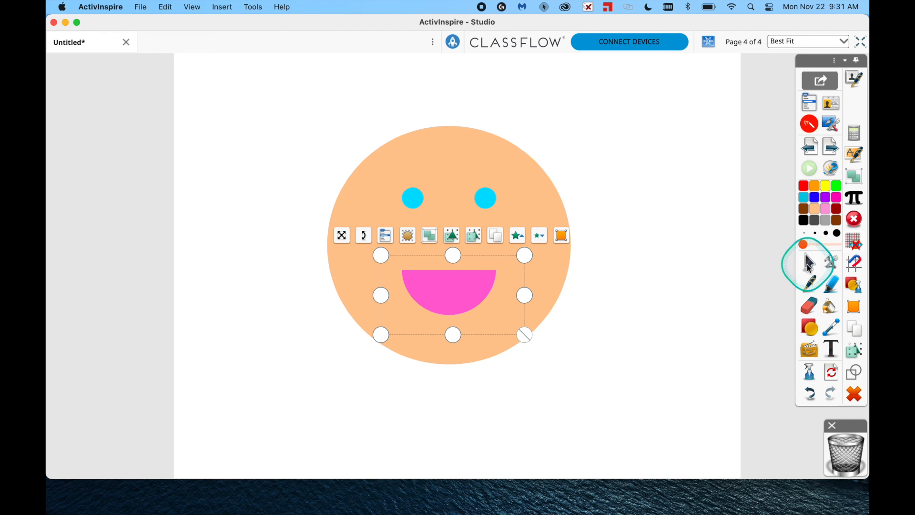
pyautogui.click(680, 292)
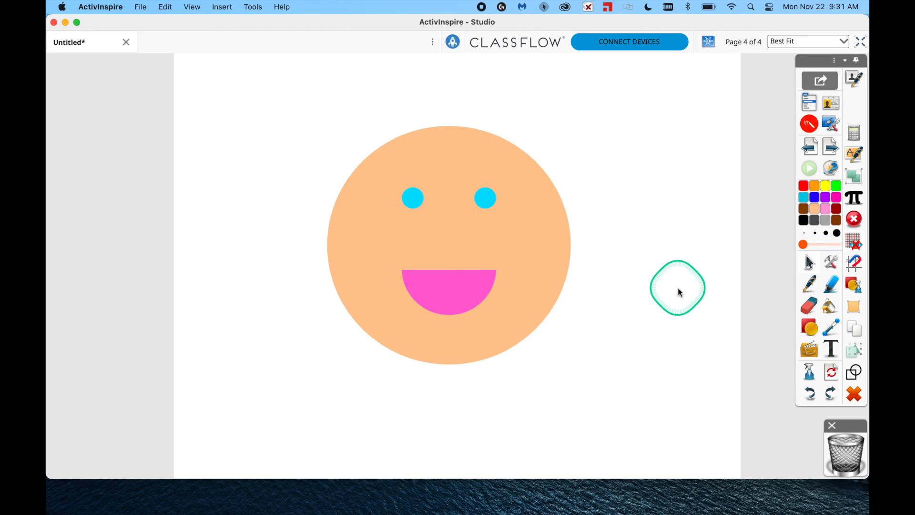
# Edit the peach face's shape points, pulling three points on its upper right edge outward to form an ear
pyautogui.click(547, 248)
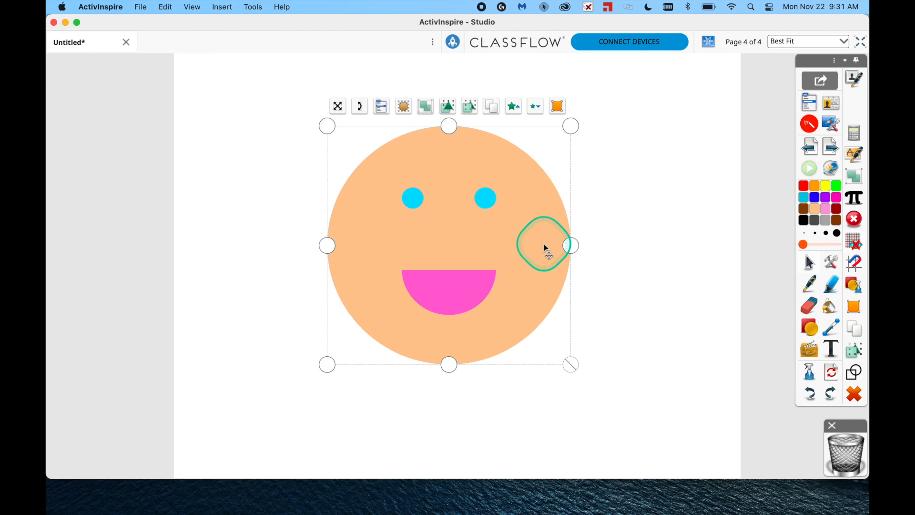
pyautogui.click(558, 108)
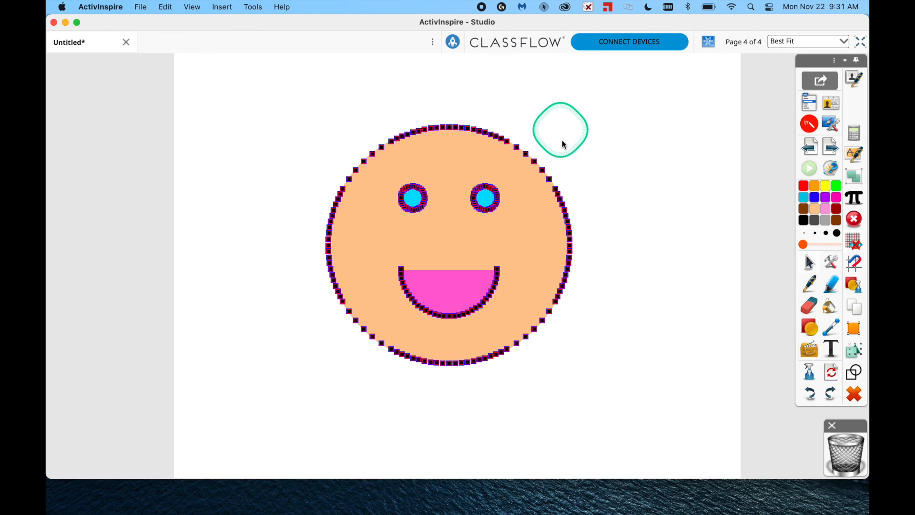
pyautogui.click(529, 233)
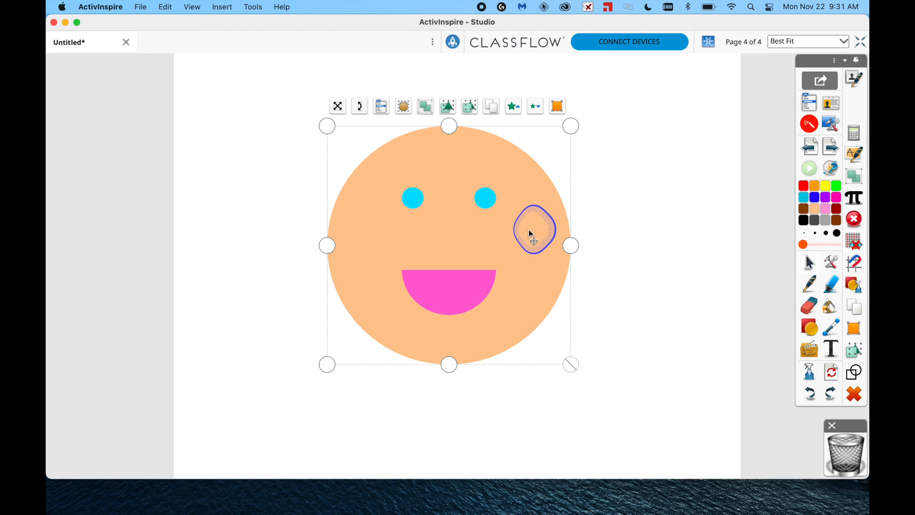
pyautogui.click(556, 104)
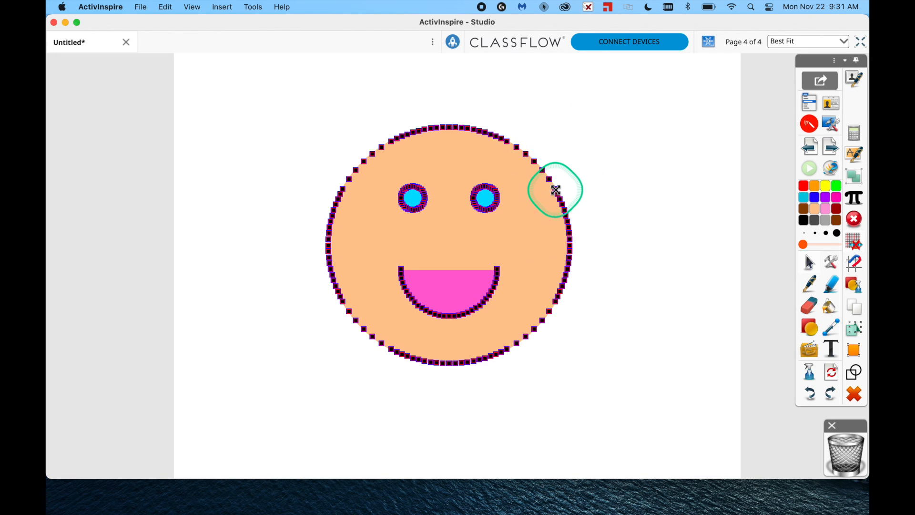
pyautogui.moveTo(554, 188); pyautogui.dragTo(577, 142)
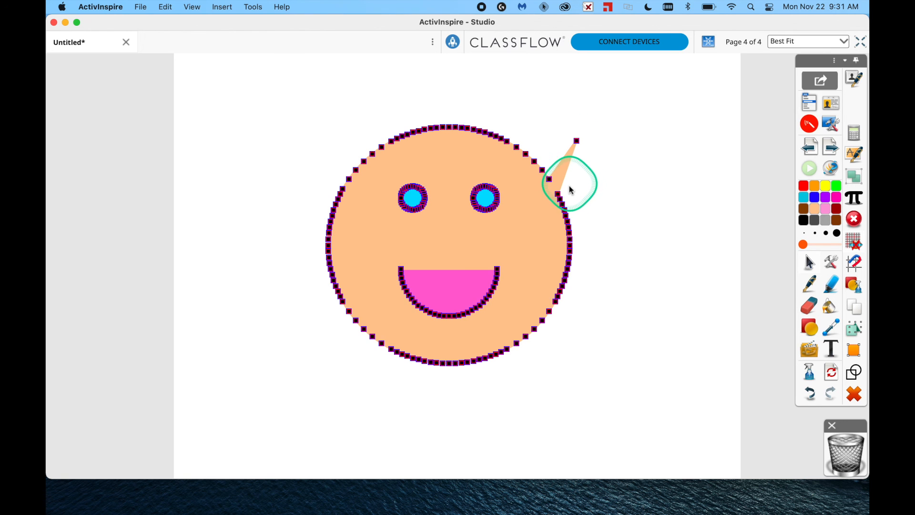
pyautogui.moveTo(557, 192); pyautogui.dragTo(609, 162)
pyautogui.moveTo(559, 198); pyautogui.dragTo(609, 205)
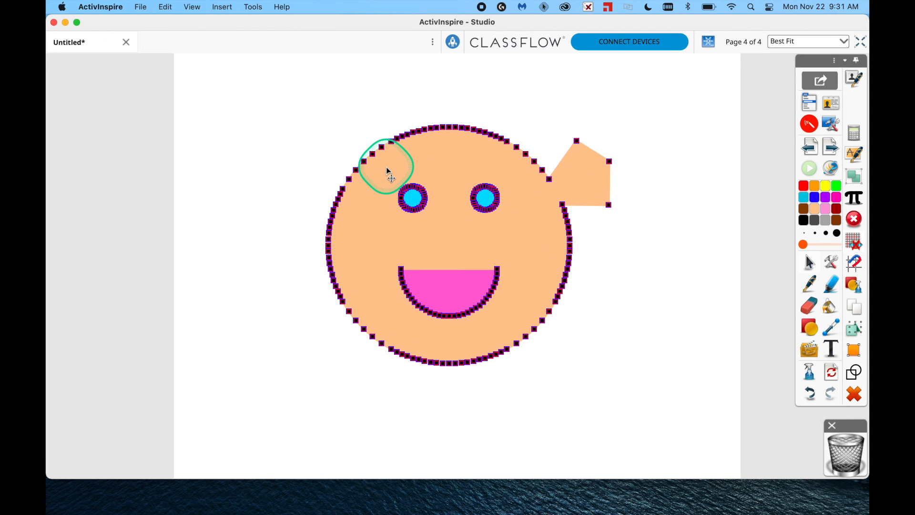
# Pull a point on the face's upper left edge outward to form a thin pointed ear, and finish the point editing
pyautogui.moveTo(342, 185); pyautogui.dragTo(299, 147)
pyautogui.click(622, 341)
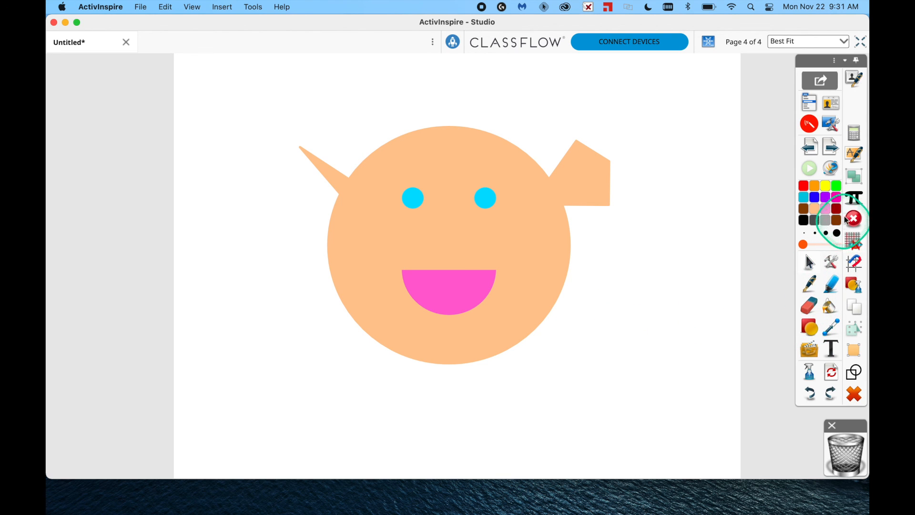
# Fill the page background around the face with yellow
pyautogui.click(826, 190)
pyautogui.click(689, 232)
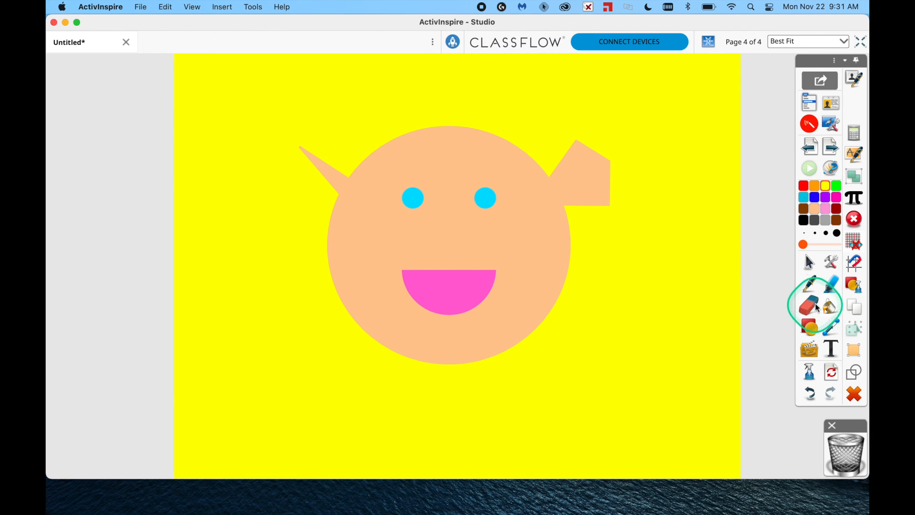
# Draw overlapping circles of various sizes with white fill and white outline along the face's lower right edge as a fluffy beard
pyautogui.click(809, 326)
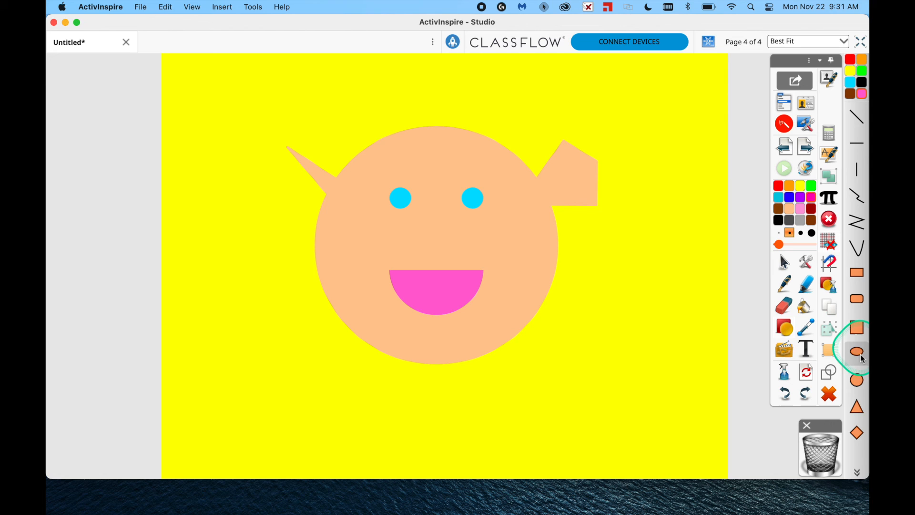
pyautogui.click(857, 380)
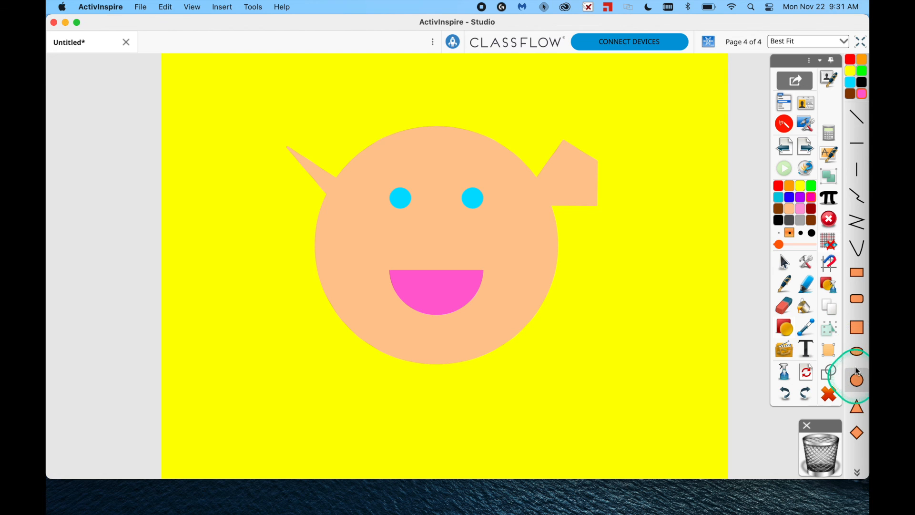
pyautogui.click(856, 97)
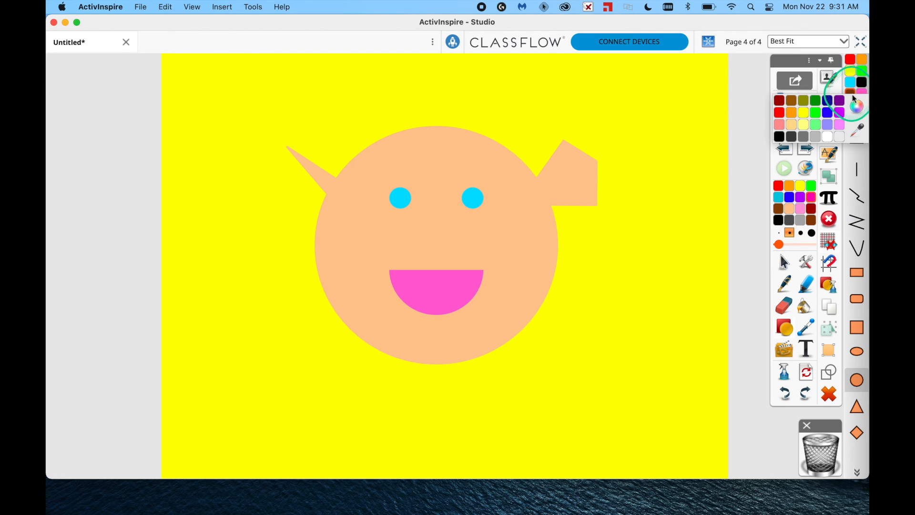
pyautogui.click(828, 138)
pyautogui.click(812, 221)
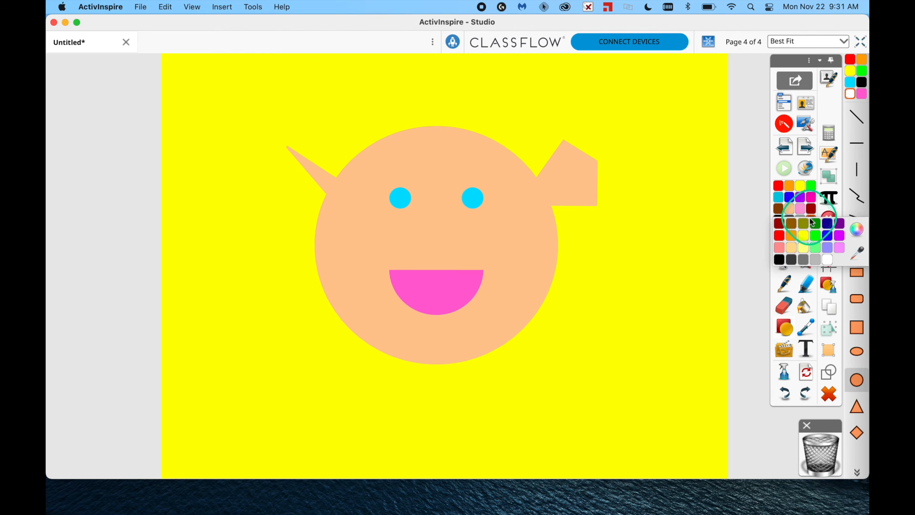
pyautogui.click(828, 259)
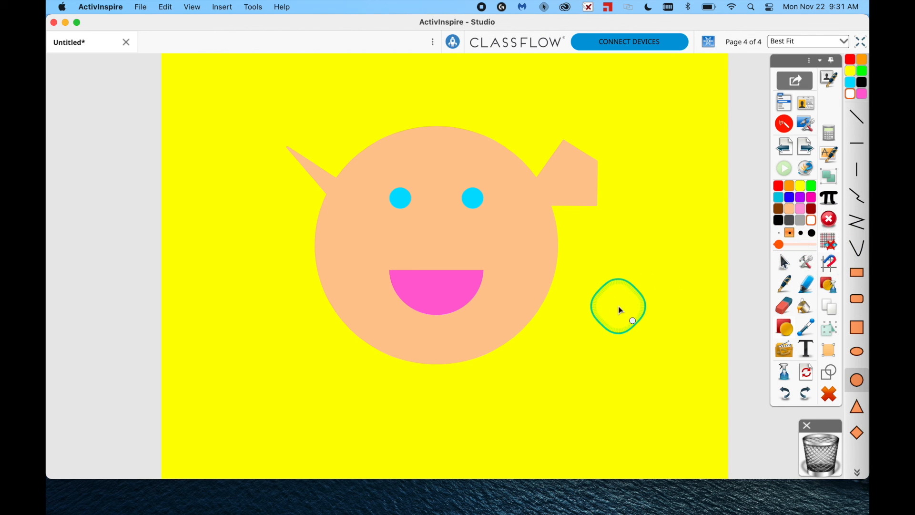
pyautogui.moveTo(521, 311); pyautogui.dragTo(579, 368)
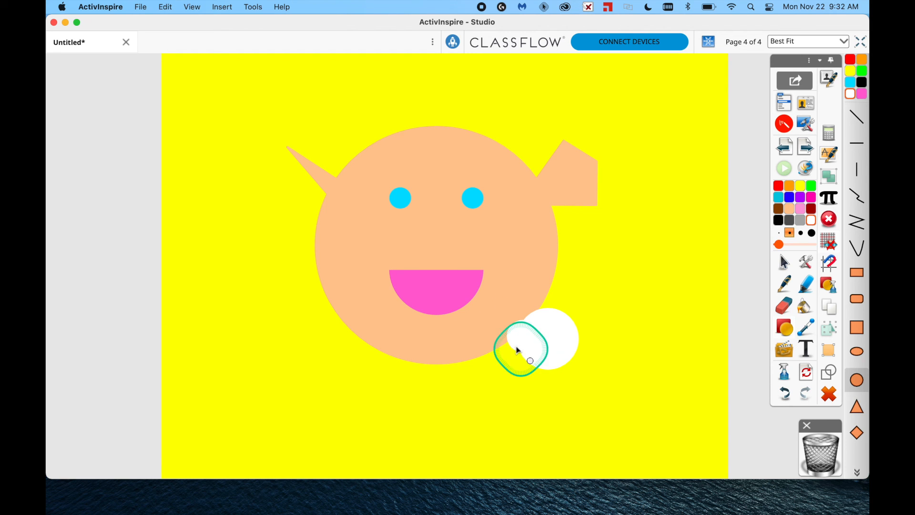
pyautogui.moveTo(487, 335); pyautogui.dragTo(525, 371)
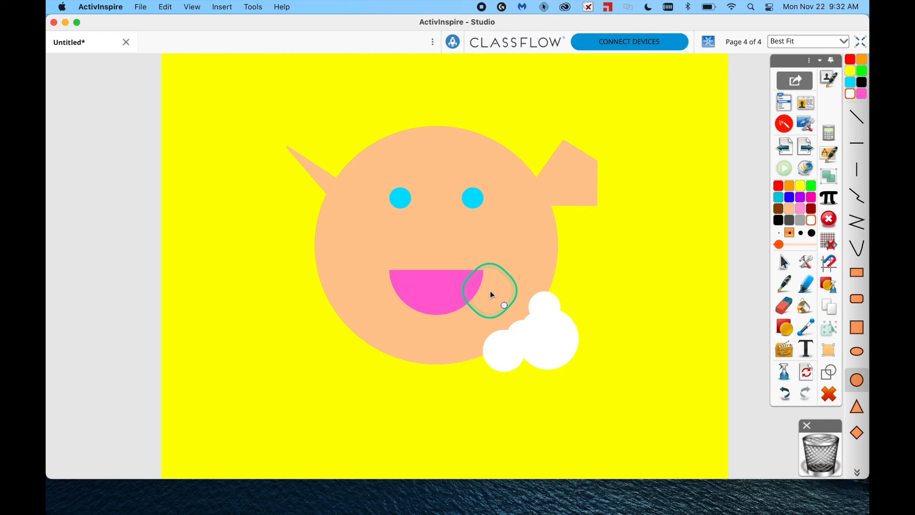
pyautogui.moveTo(503, 303); pyautogui.dragTo(547, 323)
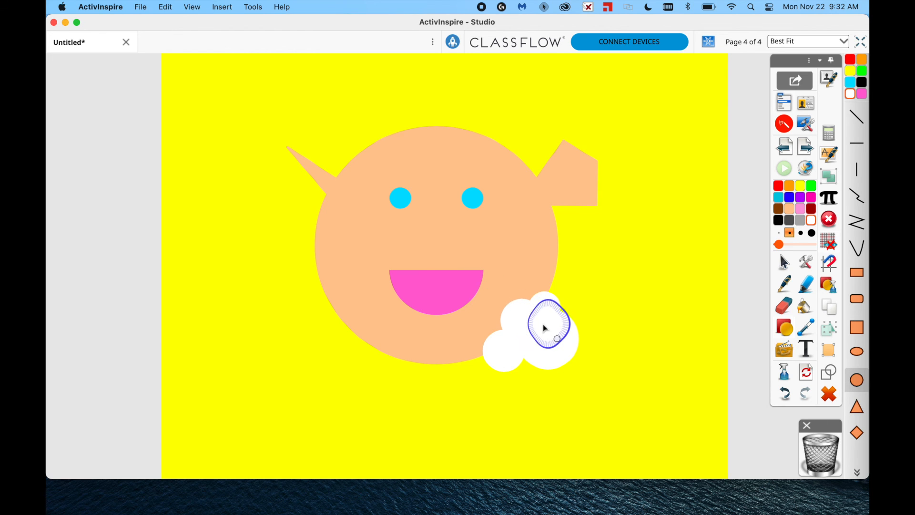
pyautogui.moveTo(485, 321)
pyautogui.mouseDown()
pyautogui.moveTo(493, 346)
pyautogui.moveTo(483, 377)
pyautogui.mouseUp()
pyautogui.moveTo(460, 342)
pyautogui.mouseDown()
pyautogui.moveTo(492, 347)
pyautogui.moveTo(459, 352)
pyautogui.moveTo(452, 374)
pyautogui.moveTo(472, 386)
pyautogui.mouseUp()
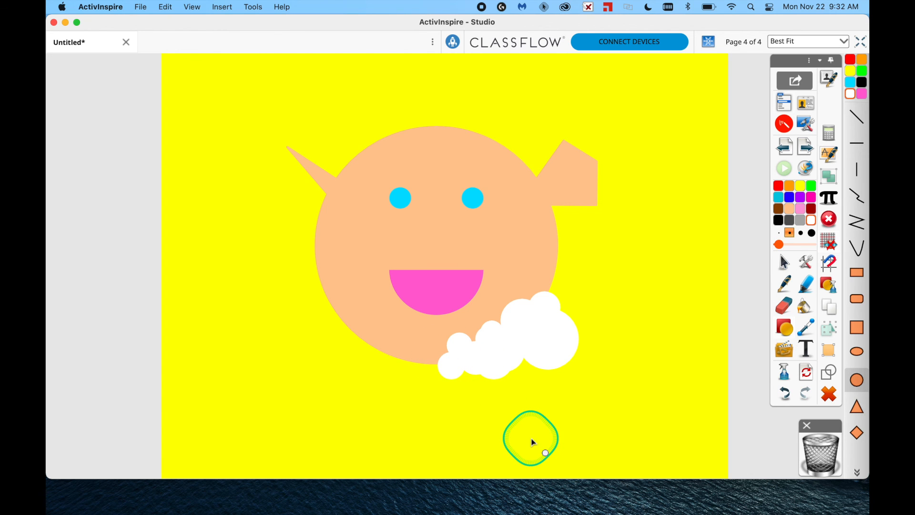